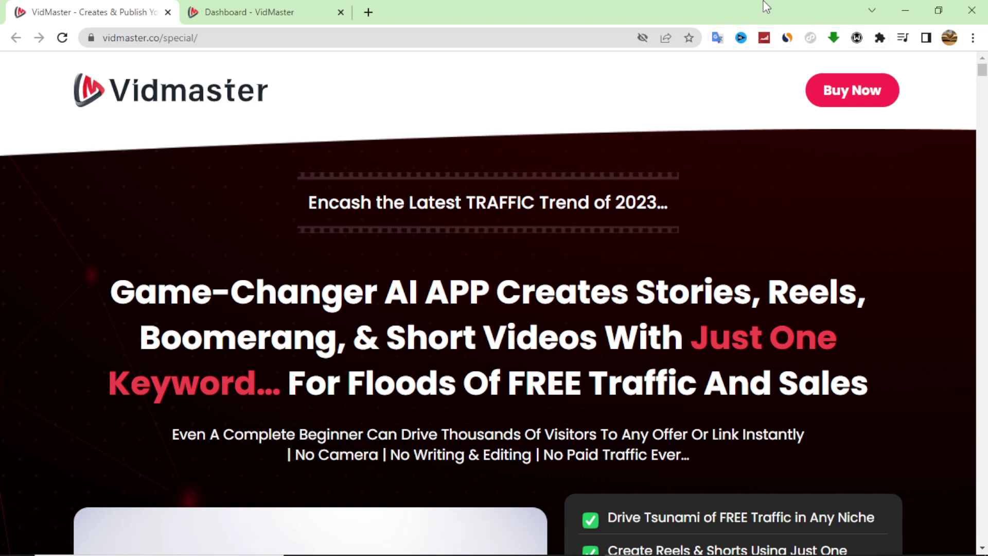
Glance at the VidMaster dashboard, then go back to the sales page and browse it.
{"action": "left_click", "coordinate": [286, 7]}
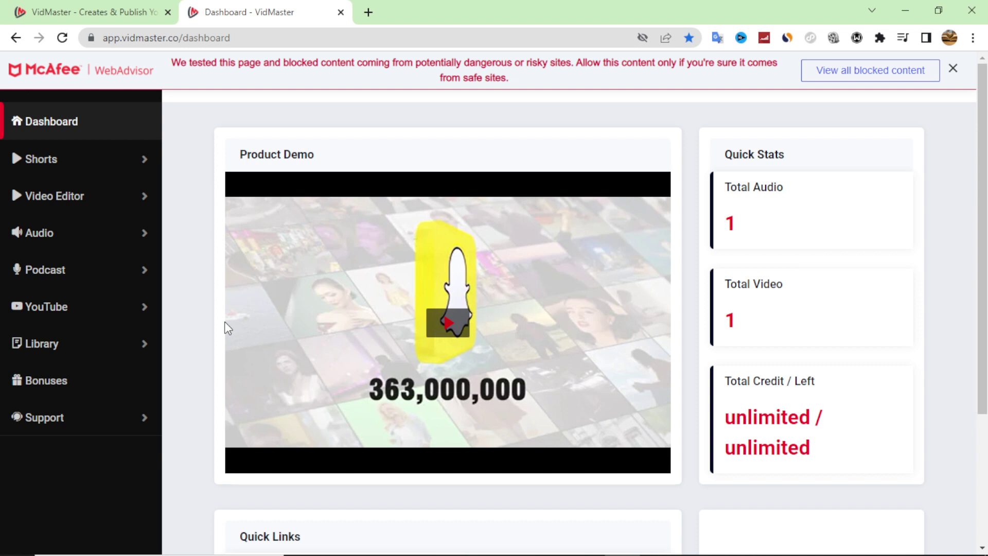
{"action": "left_click", "coordinate": [98, 11]}
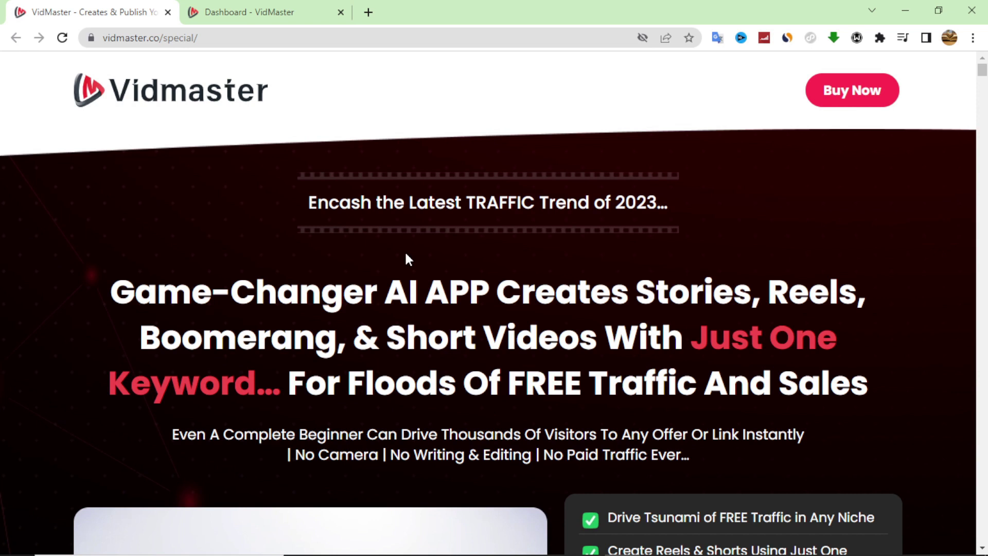
{"action": "scroll", "coordinate": [364, 327], "scroll_direction": "down", "scroll_amount": 1}
{"action": "scroll", "coordinate": [399, 385], "scroll_direction": "up", "scroll_amount": 1}
{"action": "scroll", "coordinate": [399, 379], "scroll_direction": "down", "scroll_amount": 3}
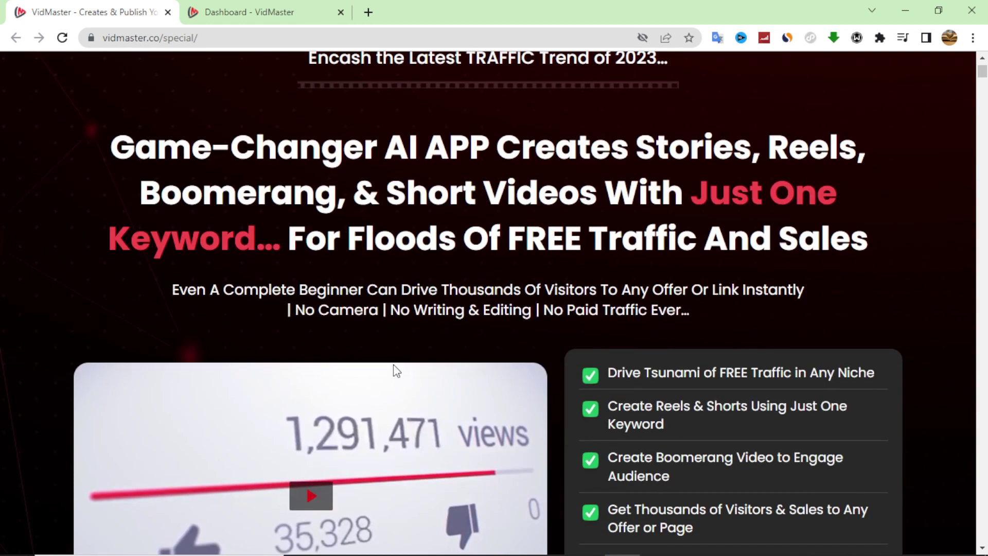
{"action": "scroll", "coordinate": [396, 369], "scroll_direction": "up", "scroll_amount": 3}
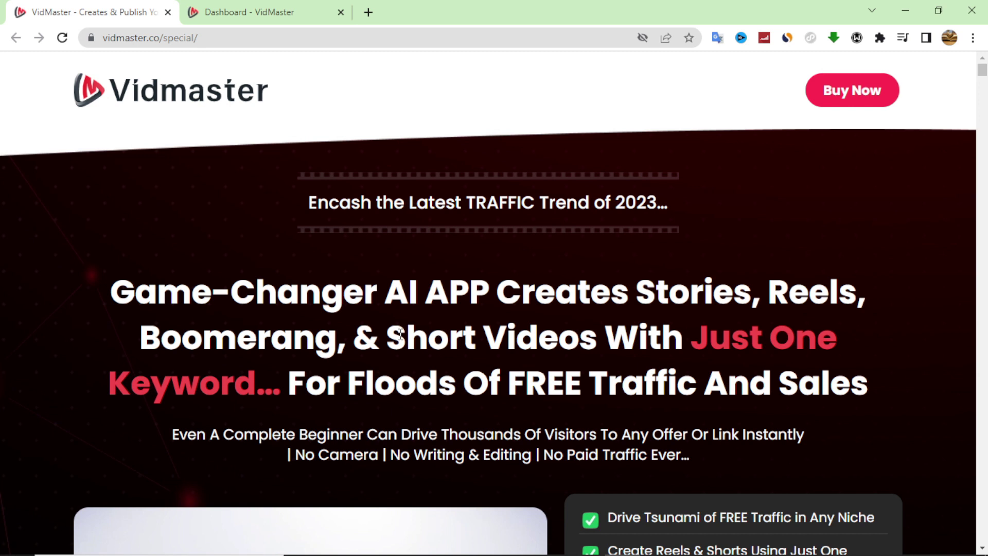
{"action": "scroll", "coordinate": [438, 379], "scroll_direction": "down", "scroll_amount": 5}
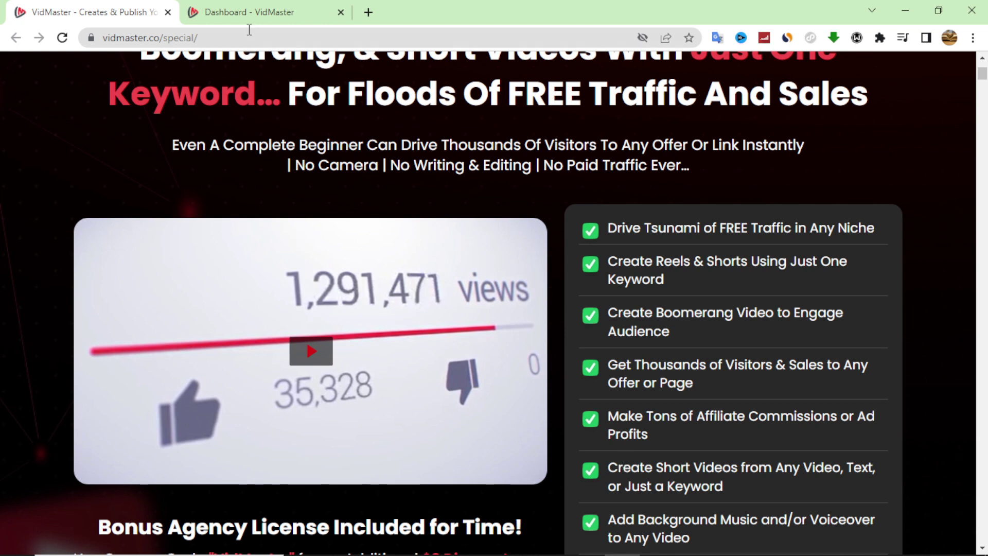
Check the dashboard again, then return to the sales page and scroll down through it.
{"action": "left_click", "coordinate": [249, 12]}
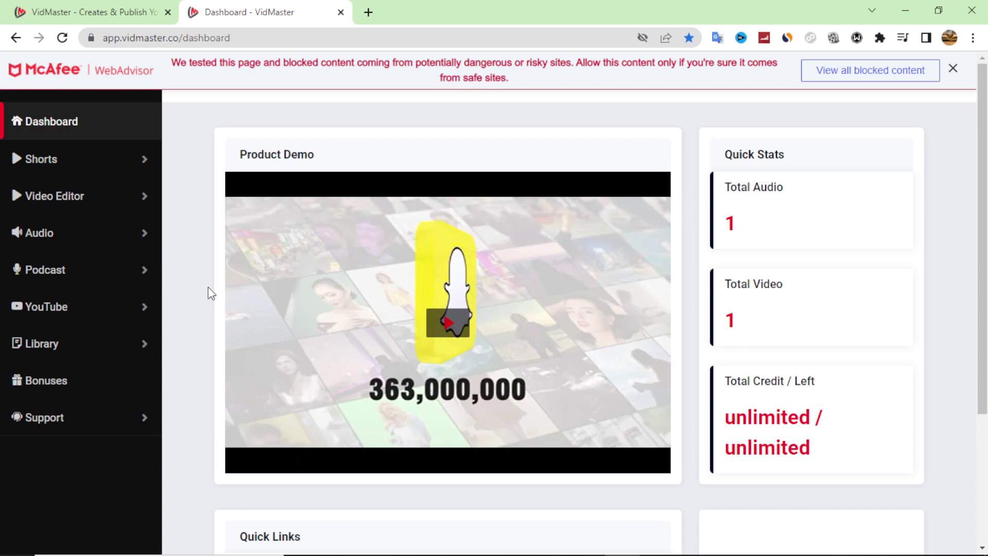
{"action": "left_click", "coordinate": [139, 14]}
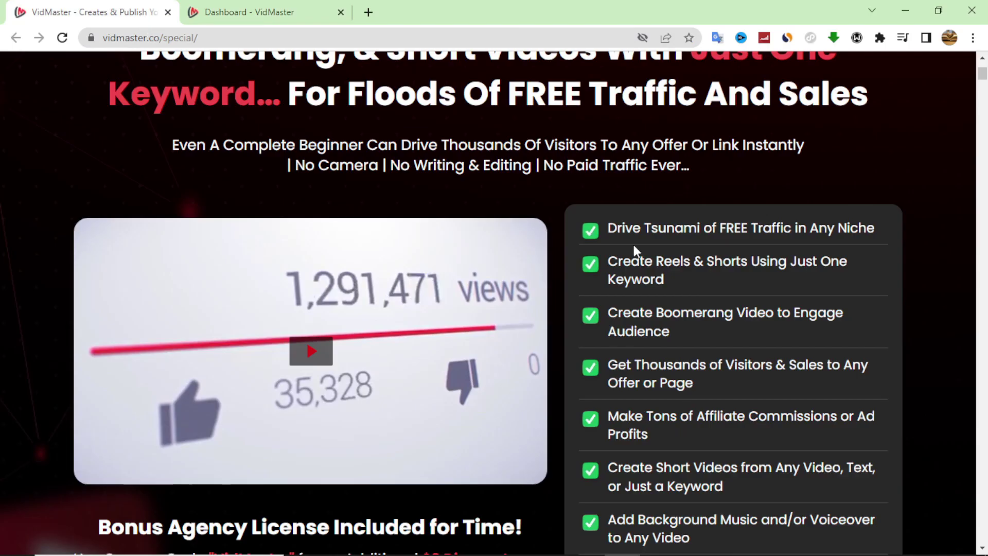
{"action": "scroll", "coordinate": [656, 285], "scroll_direction": "down", "scroll_amount": 7}
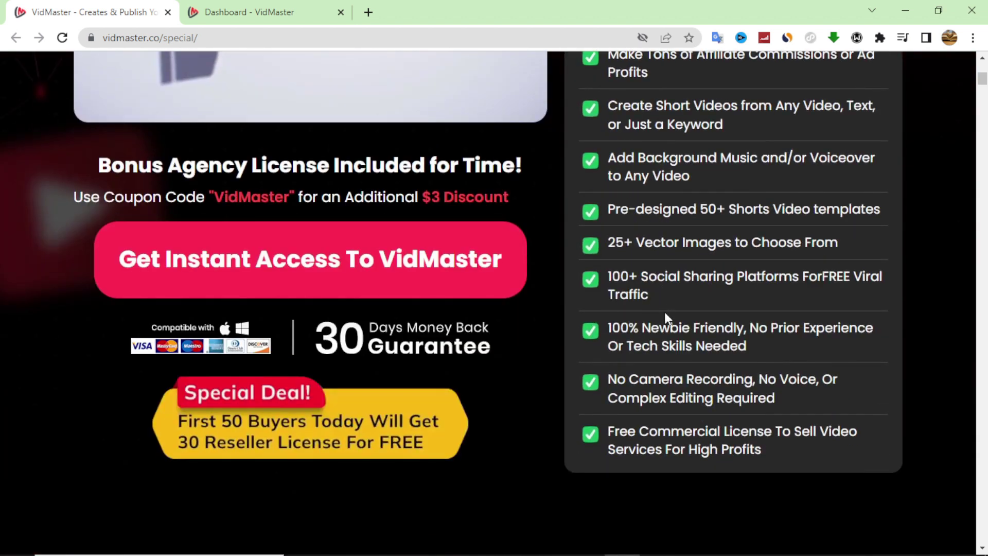
{"action": "scroll", "coordinate": [475, 358], "scroll_direction": "down", "scroll_amount": 11}
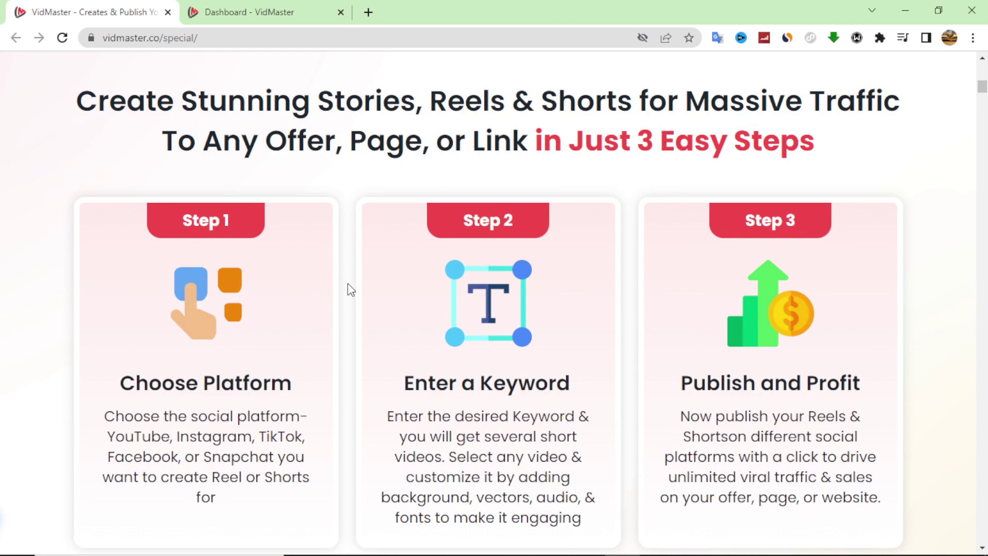
{"action": "scroll", "coordinate": [350, 291], "scroll_direction": "down", "scroll_amount": 10}
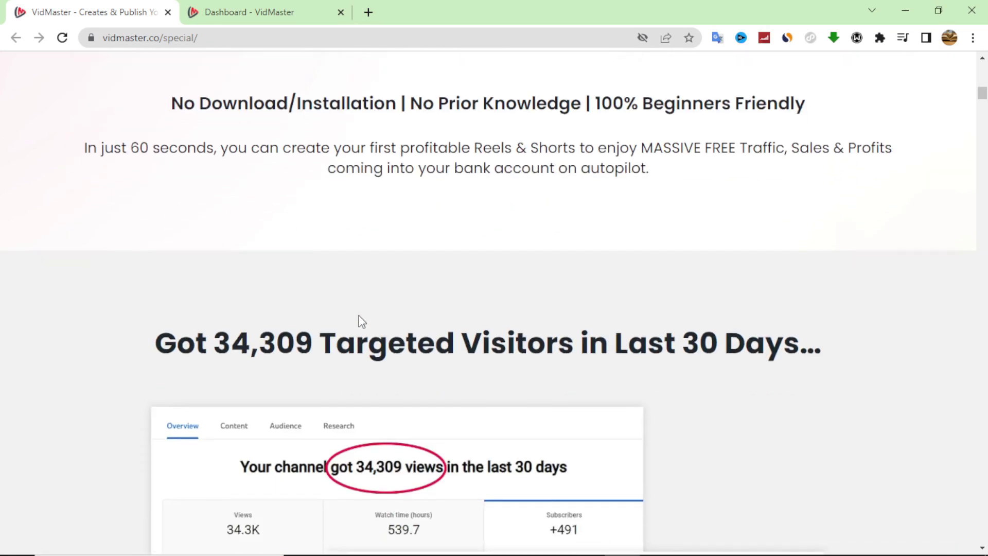
{"action": "scroll", "coordinate": [361, 322], "scroll_direction": "down", "scroll_amount": 15}
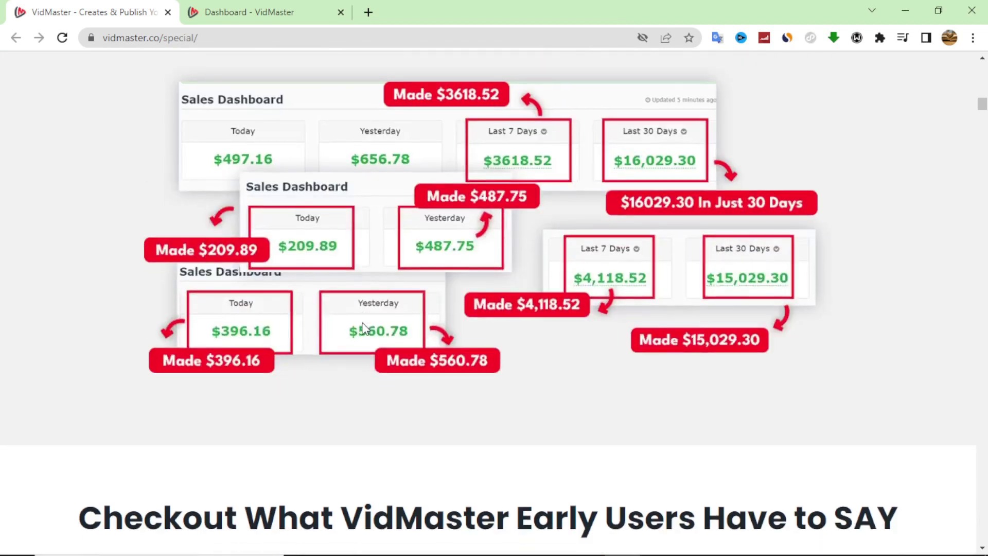
{"action": "scroll", "coordinate": [363, 328], "scroll_direction": "down", "scroll_amount": 15}
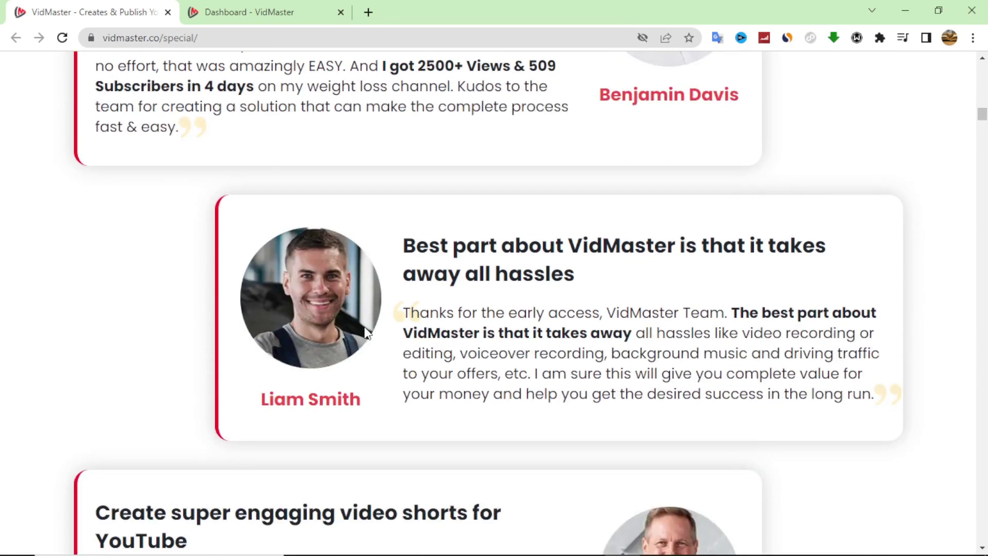
{"action": "scroll", "coordinate": [367, 332], "scroll_direction": "down", "scroll_amount": 6}
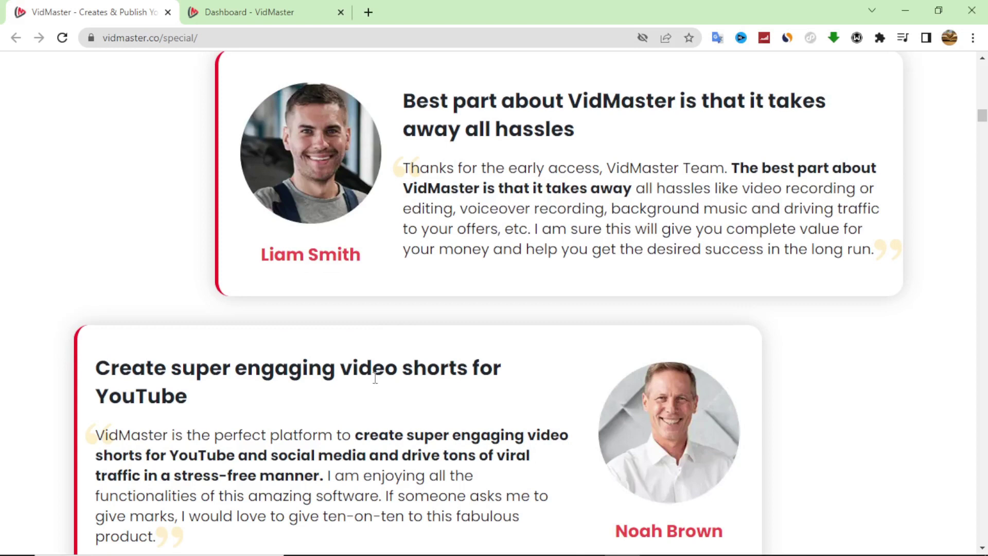
Keep scrolling down the VidMaster sales page to review its later sections.
{"action": "scroll", "coordinate": [377, 384], "scroll_direction": "up", "scroll_amount": 1}
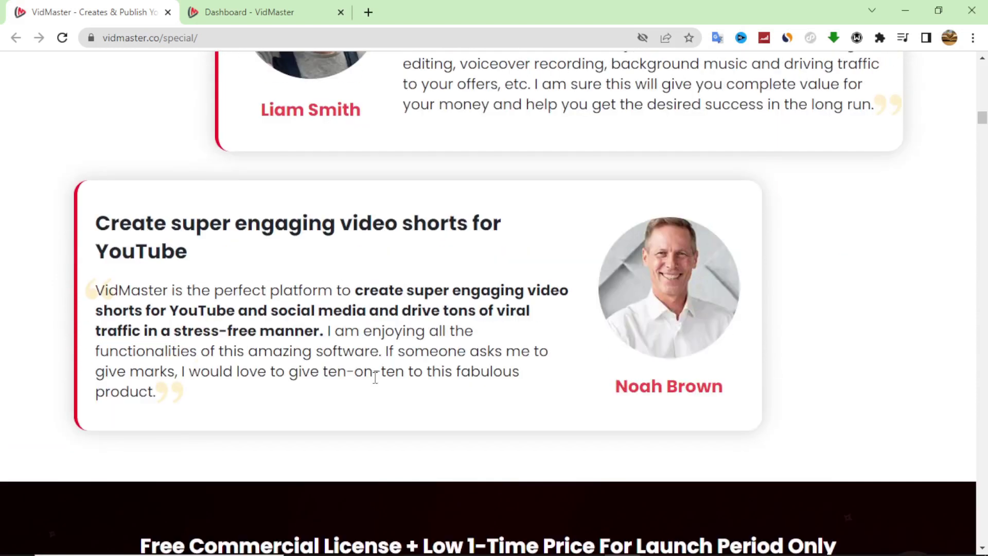
{"action": "scroll", "coordinate": [376, 355], "scroll_direction": "down", "scroll_amount": 17}
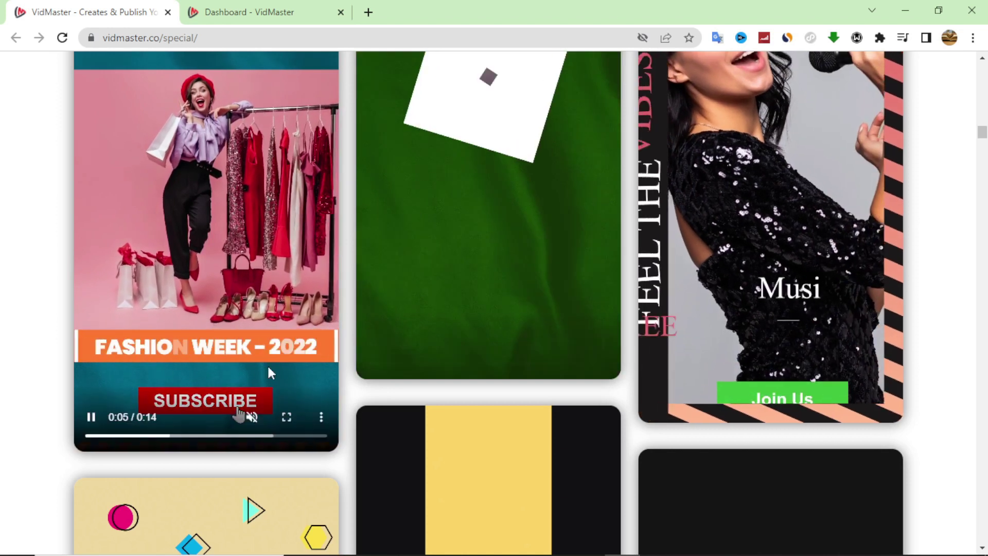
{"action": "scroll", "coordinate": [547, 319], "scroll_direction": "up", "scroll_amount": 3}
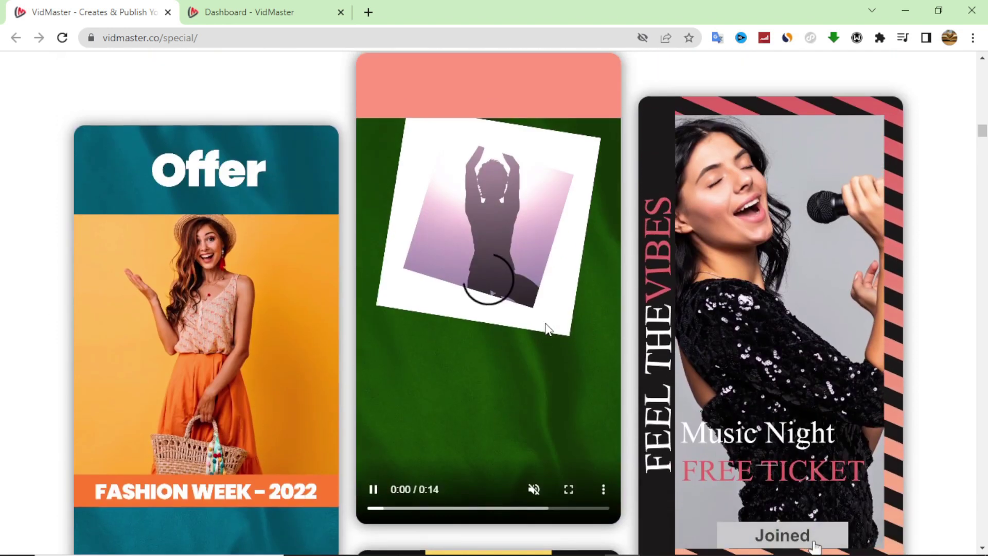
{"action": "scroll", "coordinate": [543, 335], "scroll_direction": "down", "scroll_amount": 8}
{"action": "scroll", "coordinate": [489, 386], "scroll_direction": "down", "scroll_amount": 3}
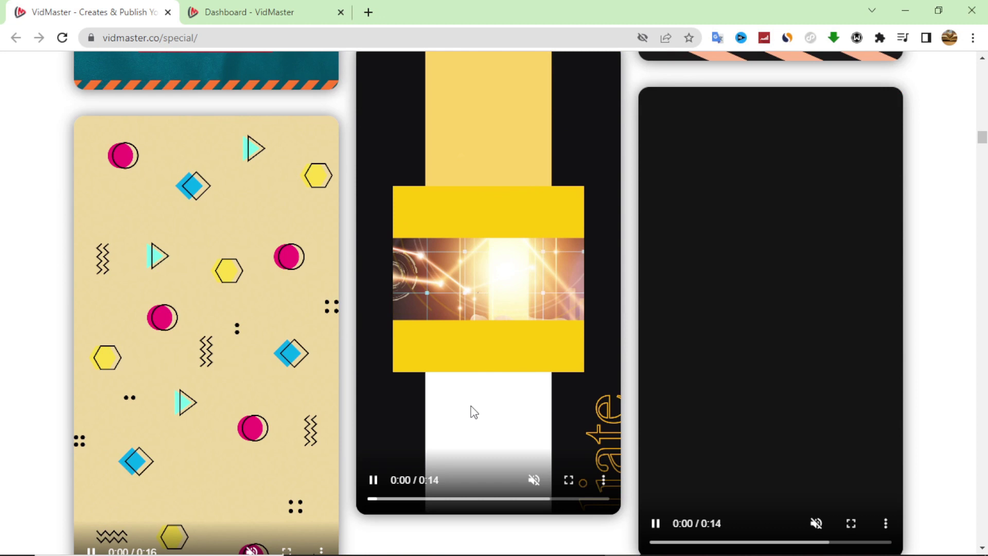
{"action": "scroll", "coordinate": [154, 365], "scroll_direction": "down", "scroll_amount": 6}
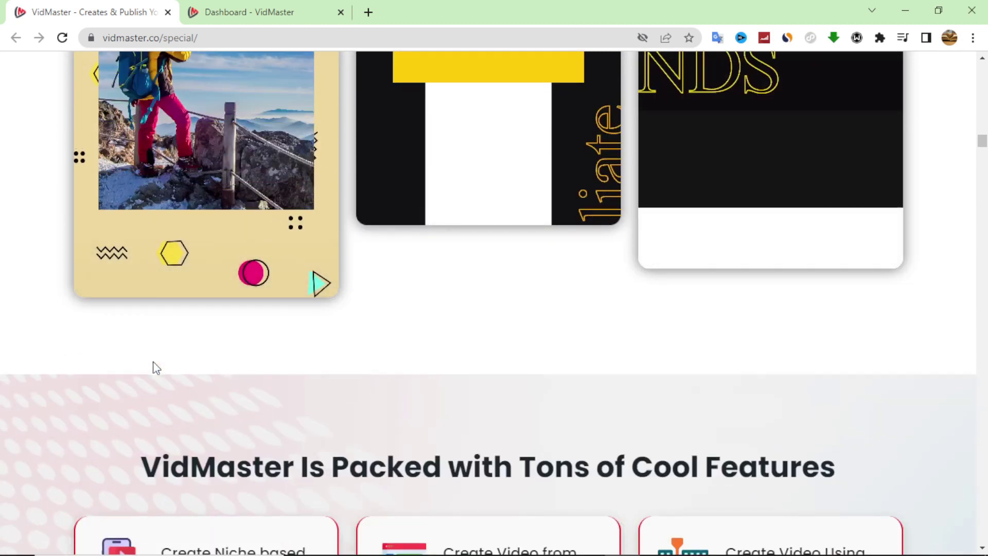
{"action": "scroll", "coordinate": [157, 368], "scroll_direction": "down", "scroll_amount": 2}
{"action": "scroll", "coordinate": [155, 366], "scroll_direction": "down", "scroll_amount": 16}
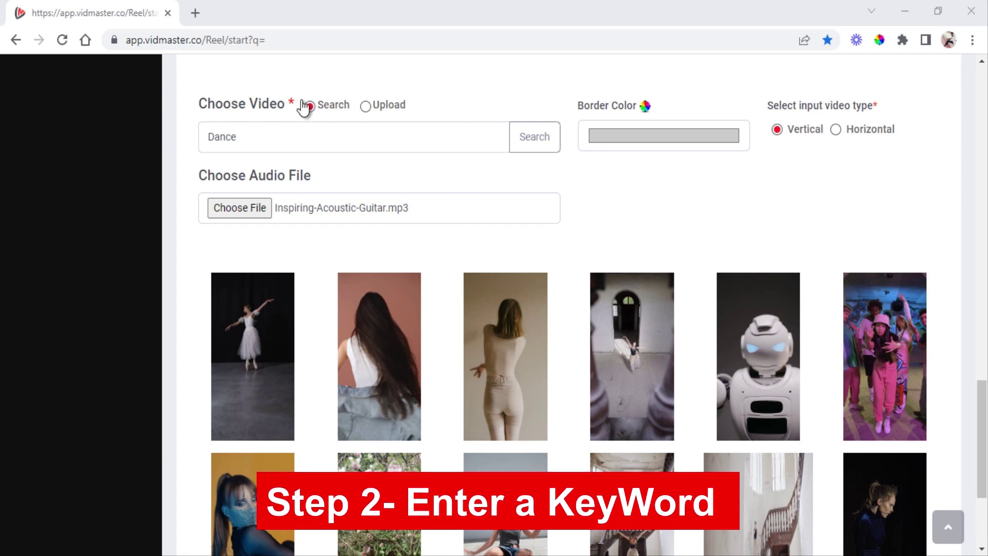
Preview the pink group-dance clip, process the reel with it, and pick the blonde woman character.
{"action": "left_click", "coordinate": [867, 200]}
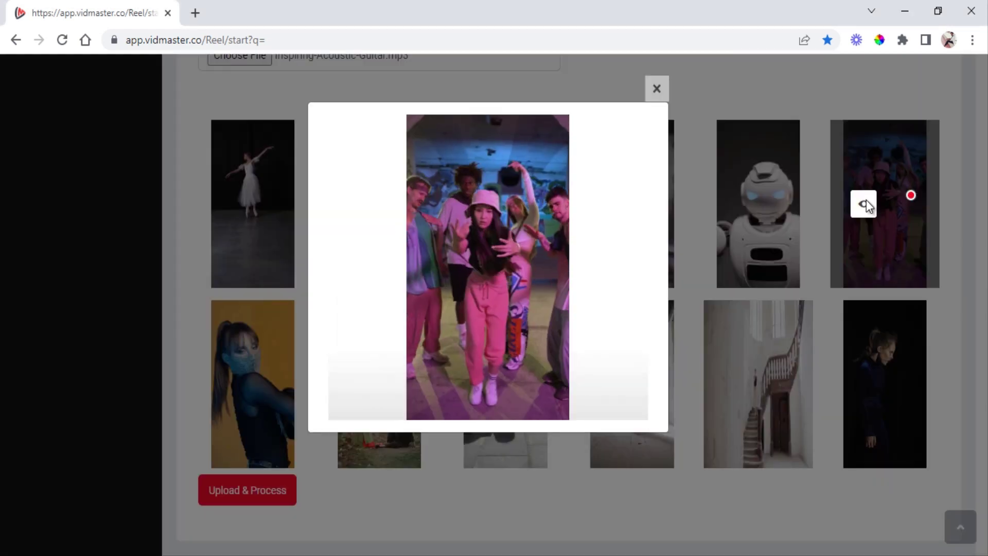
{"action": "left_click", "coordinate": [657, 90]}
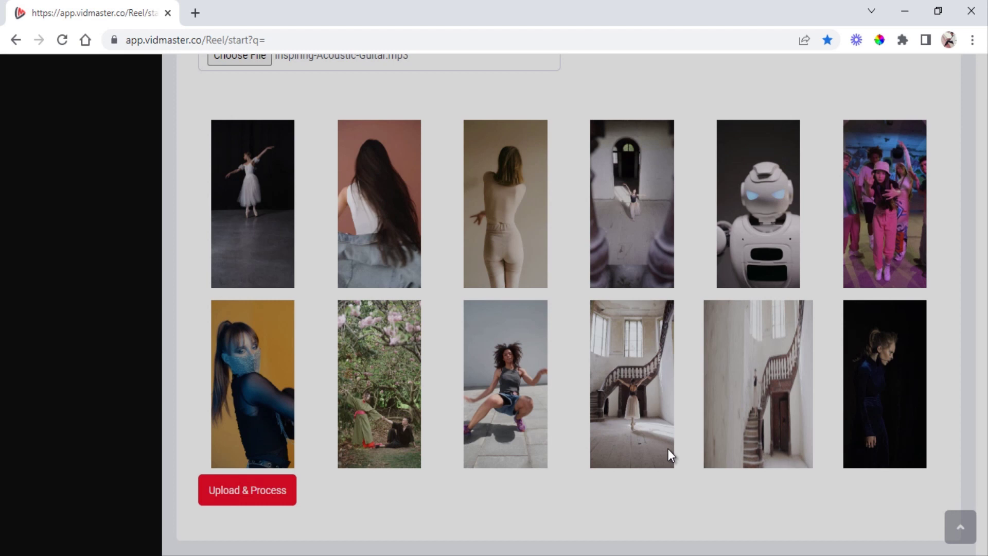
{"action": "left_click", "coordinate": [254, 494]}
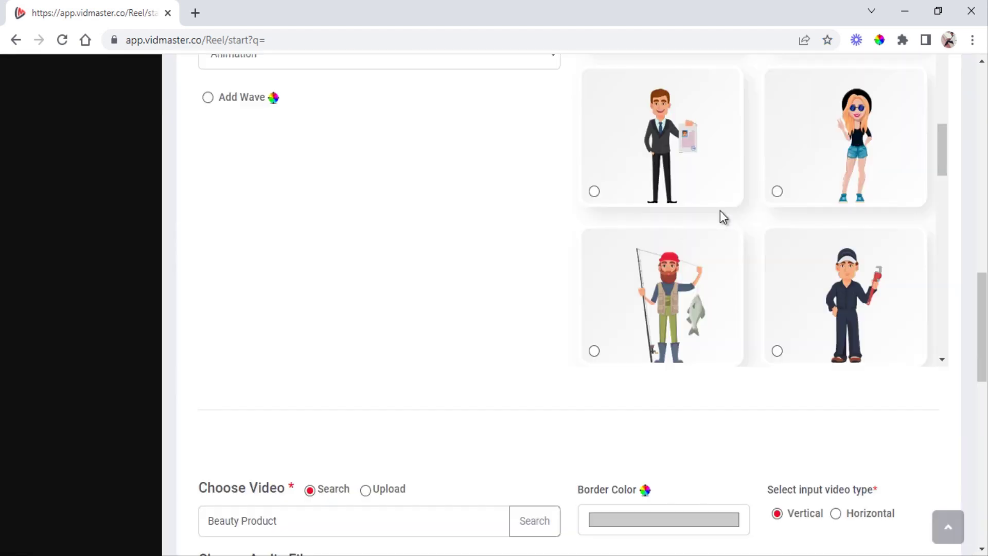
{"action": "left_click", "coordinate": [777, 194]}
Open the saved videos list and start the Fashion video.
{"action": "scroll", "coordinate": [499, 230], "scroll_direction": "up", "scroll_amount": 4}
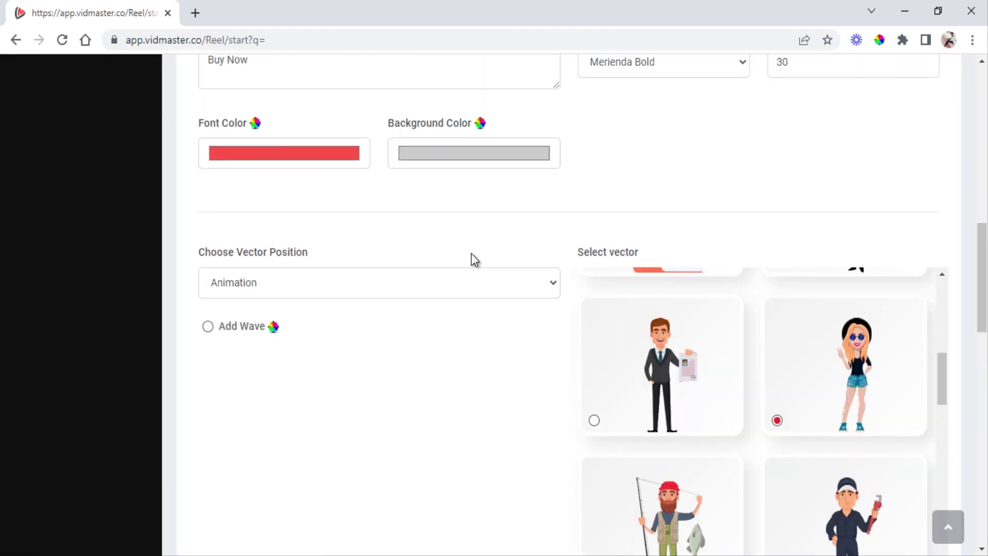
{"action": "left_click", "coordinate": [384, 291]}
{"action": "left_click", "coordinate": [384, 291]}
{"action": "scroll", "coordinate": [665, 361], "scroll_direction": "up", "scroll_amount": 5}
{"action": "left_click", "coordinate": [666, 368]}
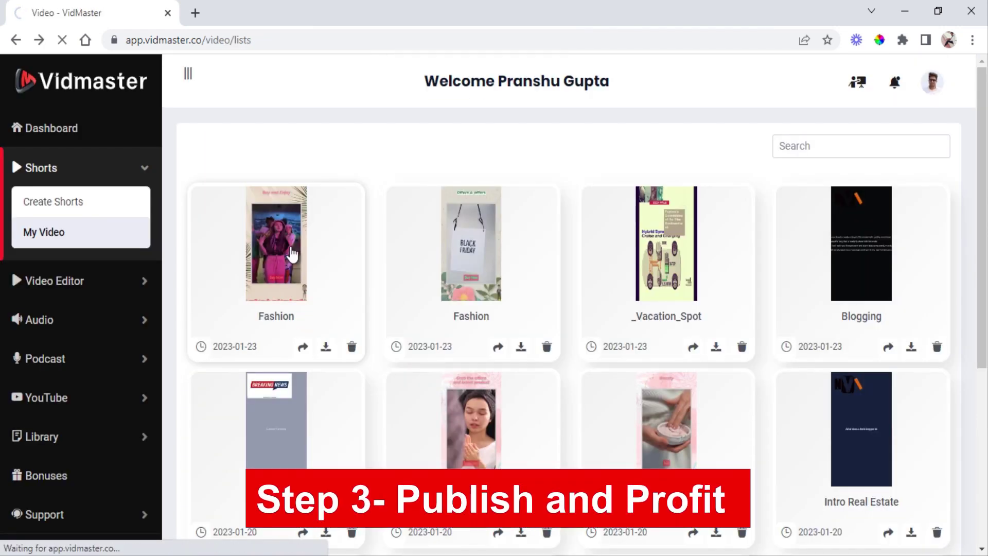
{"action": "left_click", "coordinate": [292, 253]}
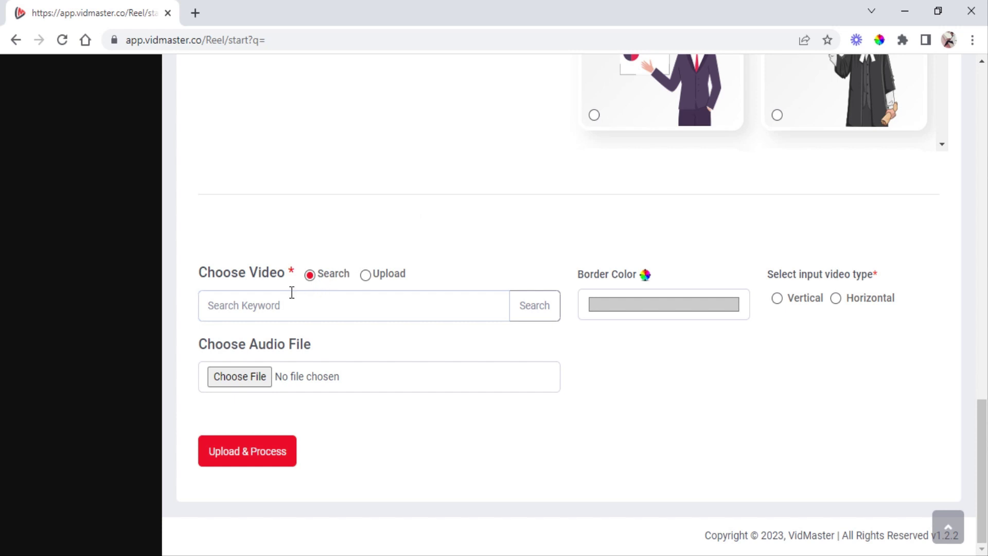
Search the stock clips for 'Cooking' and preview one of the results.
{"action": "left_click", "coordinate": [248, 301]}
{"action": "type", "text": "Cooking"}
{"action": "left_click", "coordinate": [527, 311]}
{"action": "scroll", "coordinate": [527, 311], "scroll_direction": "down", "scroll_amount": 7}
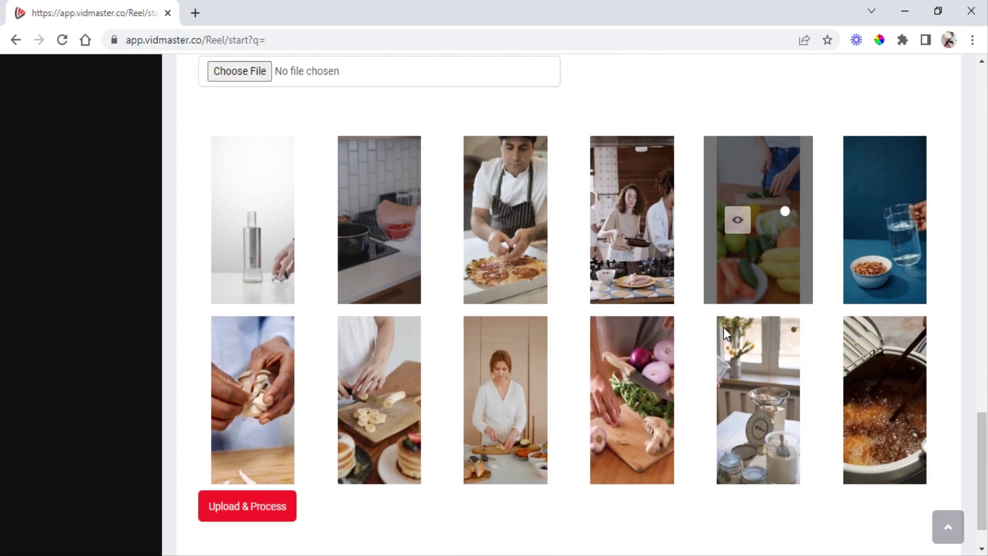
{"action": "left_click", "coordinate": [492, 346]}
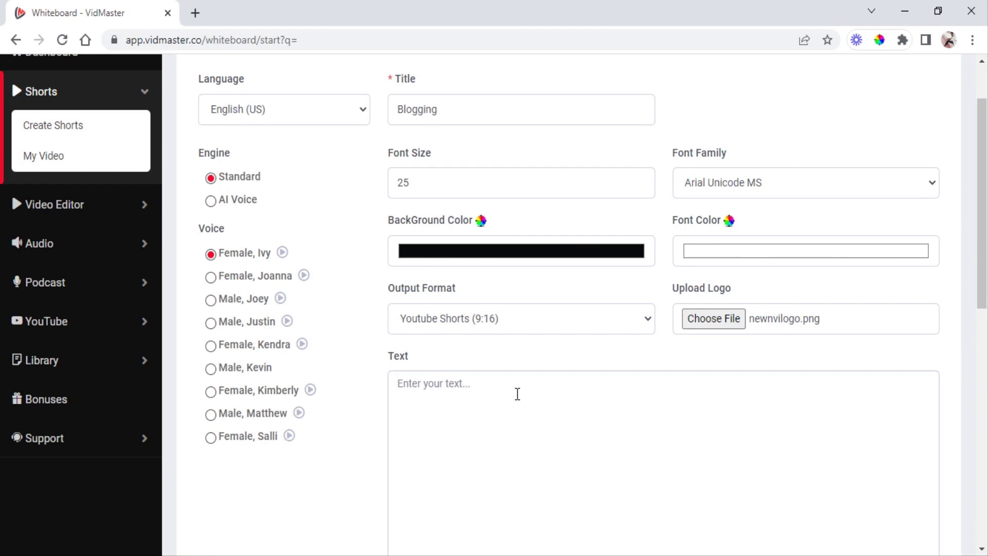
Paste the four blog paragraphs as the script, then play the rendered whiteboard video.
{"action": "left_click", "coordinate": [517, 394]}
{"action": "type", "text": "The step-by-step guide on this page will show you how to create a blog in 20 minutes with just the most basic computer skills.  After completing this guide you will have a beautiful blog that is ready to share with the world.  This guide is made especially for beginners. I will walk you through each and every step, using plenty of pictures and videos to make it perfectly clear.  If you get stuck or have questions at any point, simply send me a message and I will do my best to help you out."}
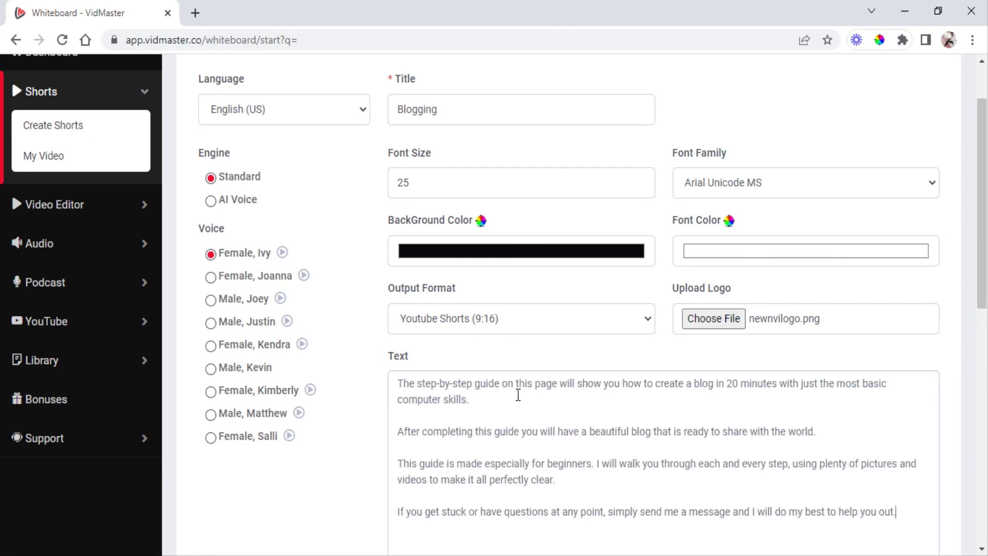
{"action": "scroll", "coordinate": [518, 381], "scroll_direction": "down", "scroll_amount": 9}
{"action": "left_click", "coordinate": [449, 255]}
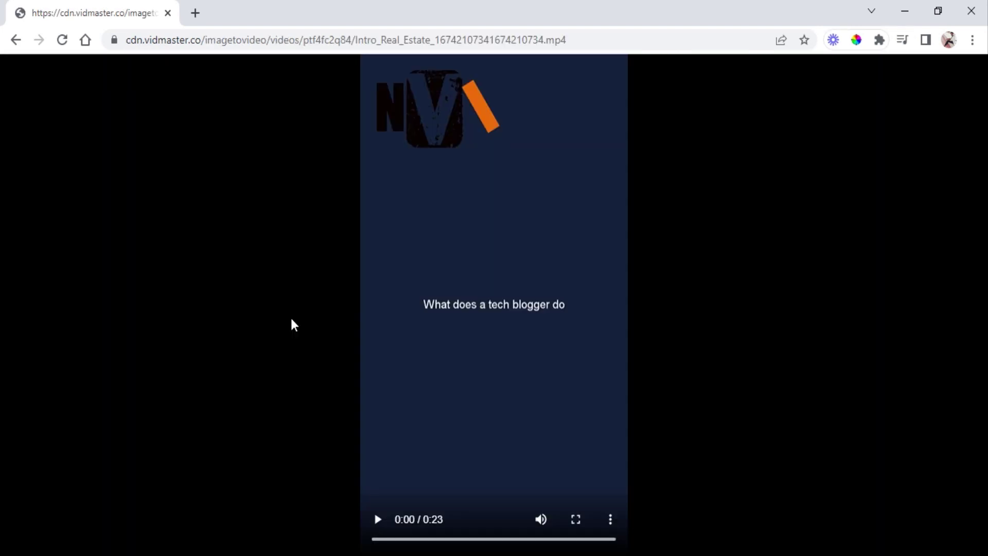
{"action": "left_click", "coordinate": [377, 518]}
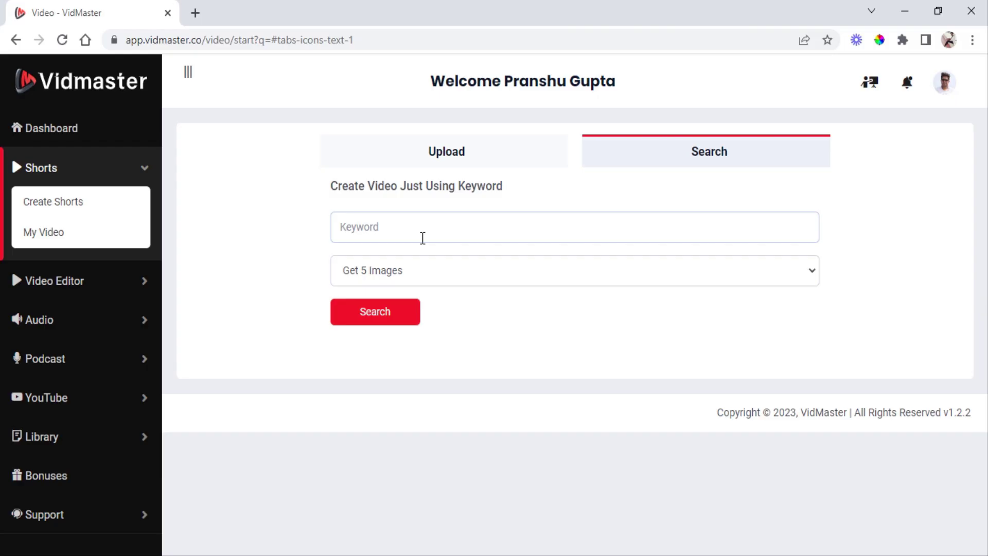
Search for 'NATURE' and scroll down the form to the text font settings.
{"action": "type", "text": "NATURE"}
{"action": "scroll", "coordinate": [468, 372], "scroll_direction": "down", "scroll_amount": 5}
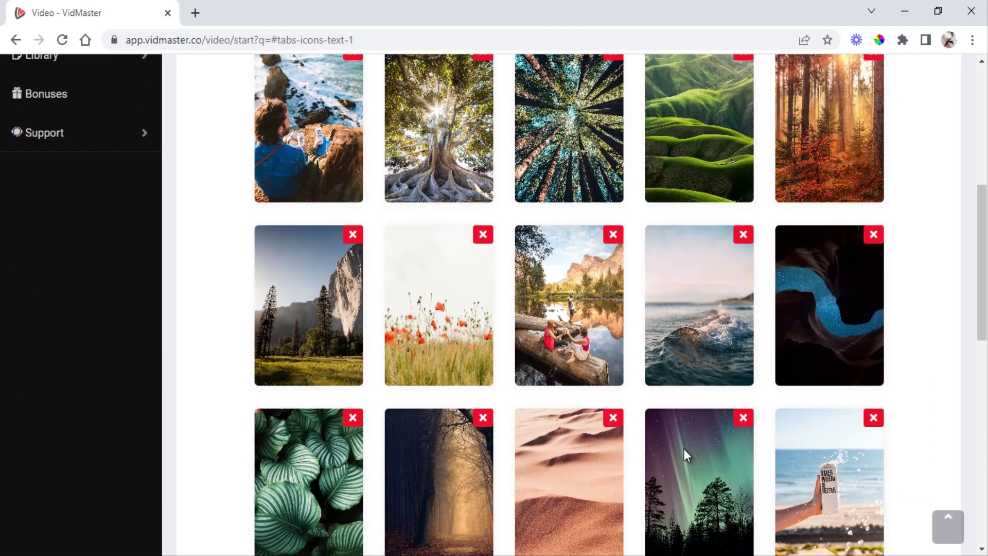
{"action": "scroll", "coordinate": [684, 449], "scroll_direction": "down", "scroll_amount": 9}
{"action": "scroll", "coordinate": [575, 426], "scroll_direction": "down", "scroll_amount": 3}
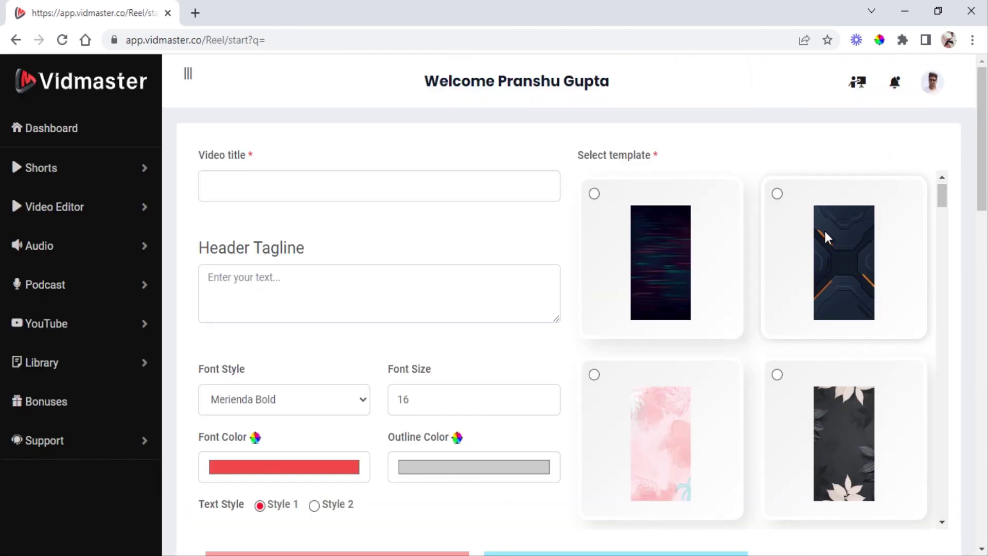
{"action": "scroll", "coordinate": [818, 236], "scroll_direction": "down", "scroll_amount": 15}
{"action": "scroll", "coordinate": [812, 241], "scroll_direction": "down", "scroll_amount": 15}
{"action": "scroll", "coordinate": [811, 241], "scroll_direction": "down", "scroll_amount": 15}
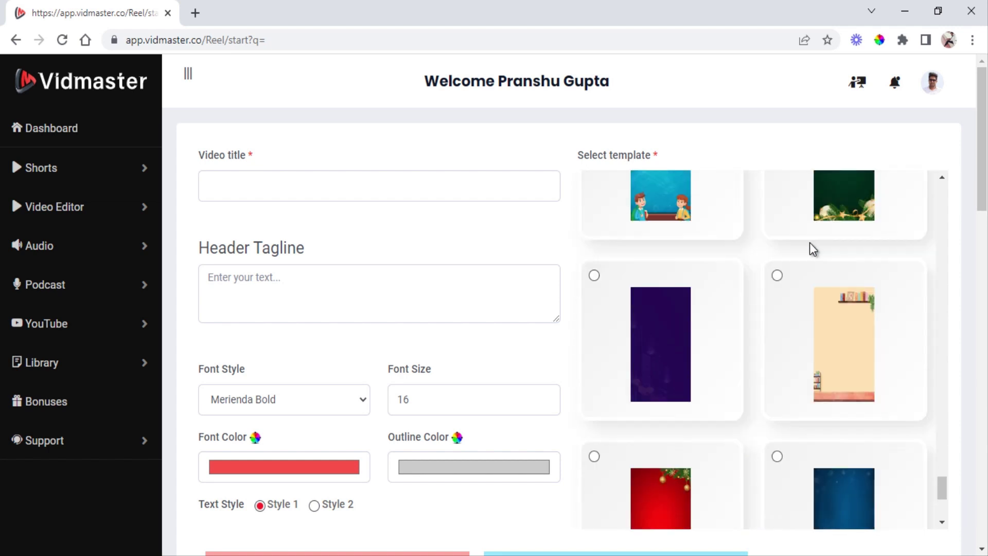
{"action": "scroll", "coordinate": [810, 243], "scroll_direction": "down", "scroll_amount": 7}
{"action": "scroll", "coordinate": [824, 277], "scroll_direction": "down", "scroll_amount": 3}
{"action": "scroll", "coordinate": [814, 288], "scroll_direction": "down", "scroll_amount": 10}
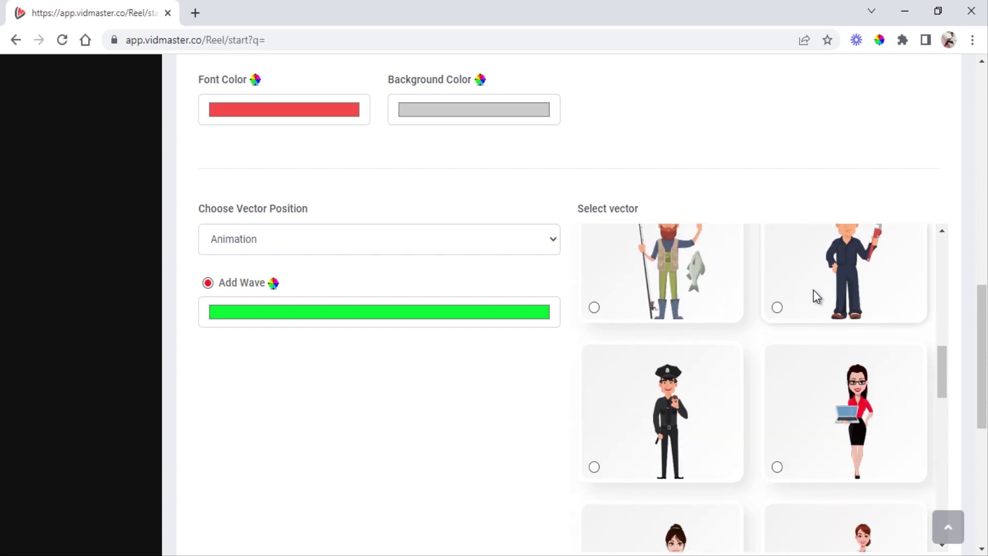
{"action": "scroll", "coordinate": [812, 291], "scroll_direction": "down", "scroll_amount": 15}
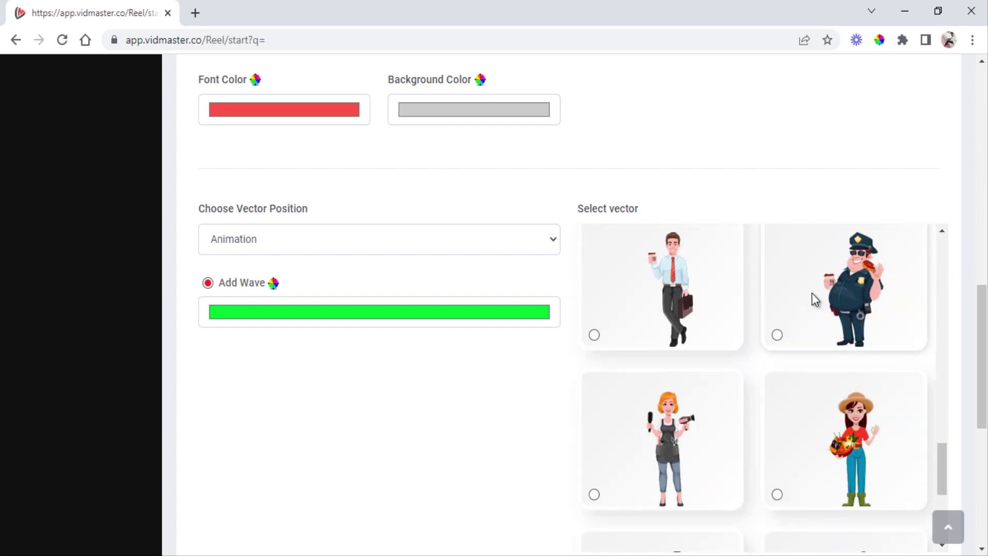
{"action": "scroll", "coordinate": [812, 292], "scroll_direction": "down", "scroll_amount": 8}
{"action": "scroll", "coordinate": [810, 295], "scroll_direction": "up", "scroll_amount": 7}
{"action": "left_click", "coordinate": [726, 248]}
{"action": "left_click", "coordinate": [744, 529]}
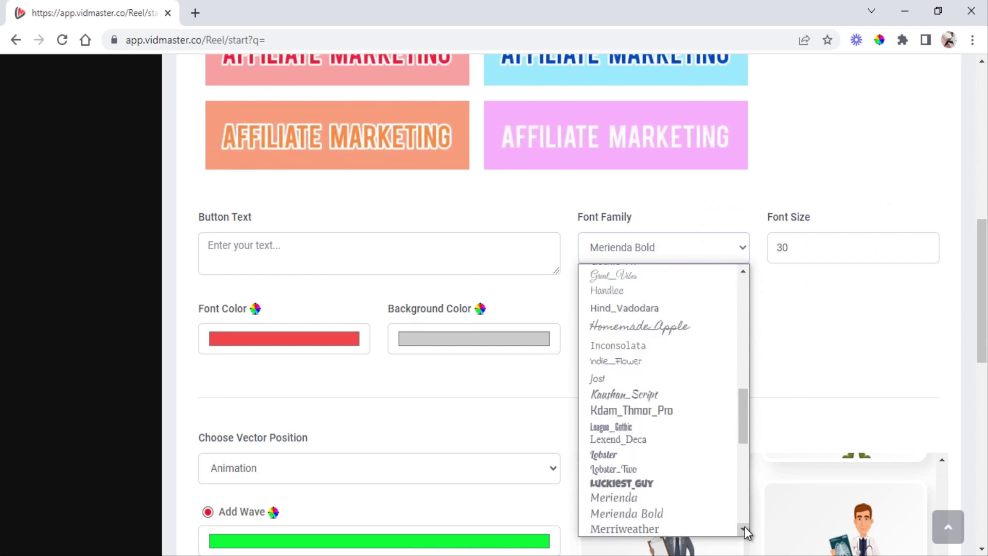
{"action": "scroll", "coordinate": [745, 526], "scroll_direction": "down", "scroll_amount": 10}
{"action": "scroll", "coordinate": [746, 527], "scroll_direction": "up", "scroll_amount": 7}
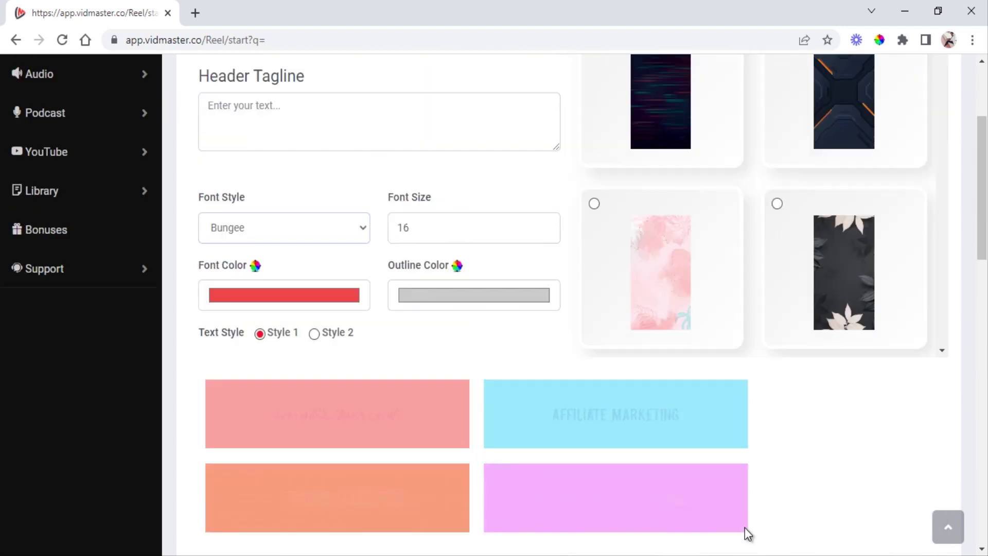
Set the font to Arial Black, keep Text Style 1, and make the font colour dark grey-brown.
{"action": "left_click", "coordinate": [282, 226]}
{"action": "left_click", "coordinate": [260, 295]}
{"action": "left_click", "coordinate": [316, 334]}
{"action": "left_click", "coordinate": [282, 333]}
{"action": "left_click", "coordinate": [284, 295]}
{"action": "left_click", "coordinate": [332, 331]}
{"action": "left_click", "coordinate": [227, 375]}
Set the text outline colour to a vivid green.
{"action": "left_click", "coordinate": [422, 296]}
{"action": "left_click", "coordinate": [494, 433]}
{"action": "left_click", "coordinate": [523, 434]}
{"action": "left_click", "coordinate": [541, 346]}
{"action": "left_click", "coordinate": [471, 356]}
{"action": "left_click", "coordinate": [505, 434]}
{"action": "left_click", "coordinate": [502, 327]}
{"action": "left_click", "coordinate": [517, 325]}
{"action": "left_click", "coordinate": [595, 437]}
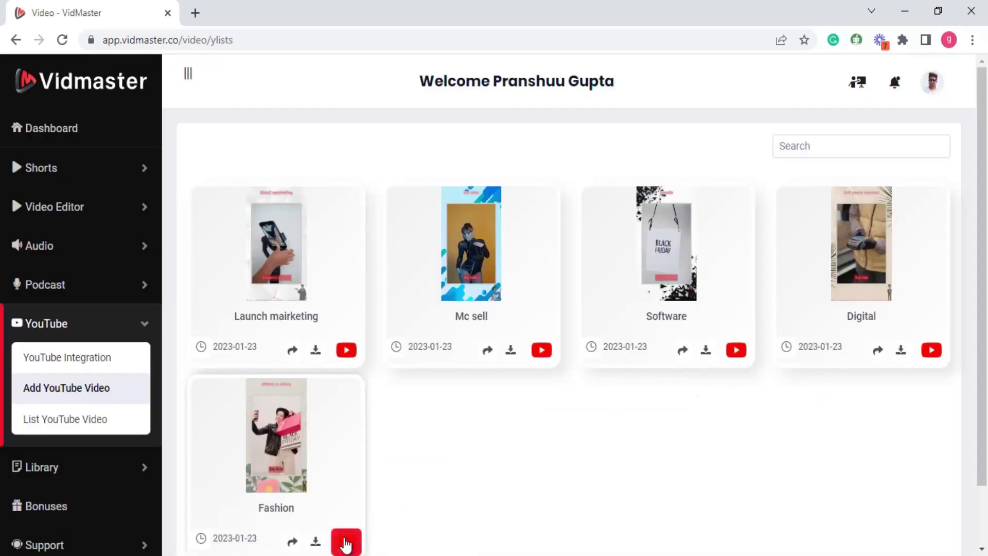
Upload the Fashion video to YouTube and bring up the Beauty video's sharing networks.
{"action": "left_click", "coordinate": [346, 543]}
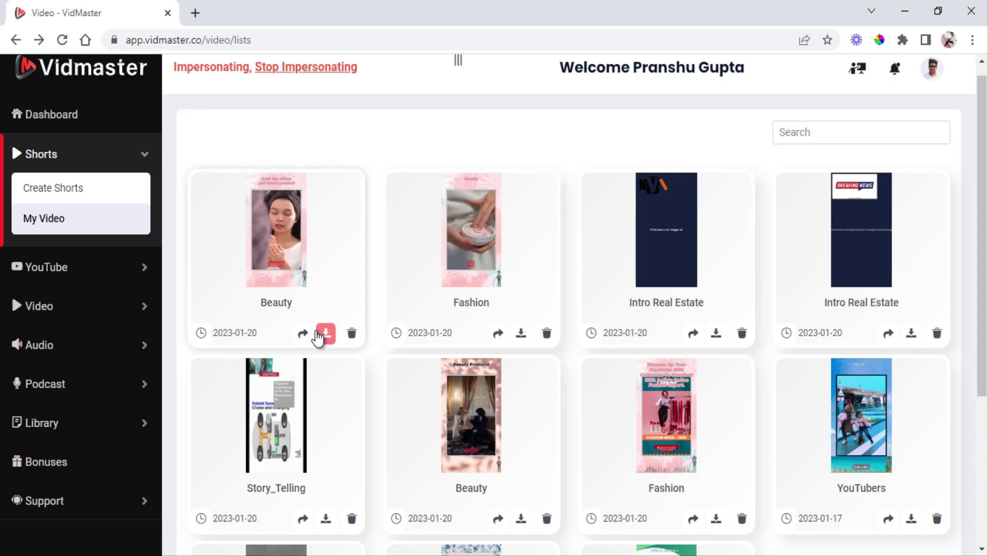
{"action": "left_click", "coordinate": [303, 334]}
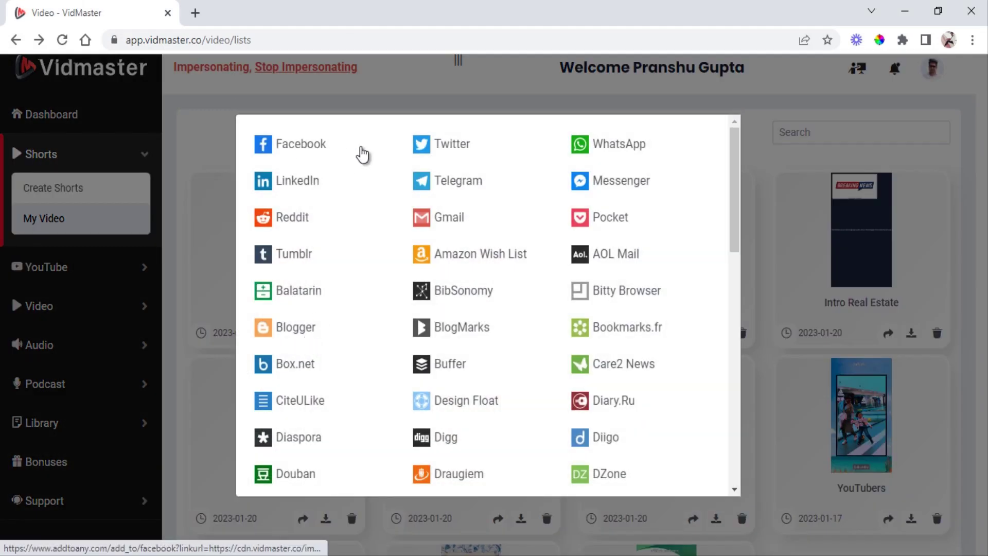
{"action": "scroll", "coordinate": [712, 166], "scroll_direction": "down", "scroll_amount": 9}
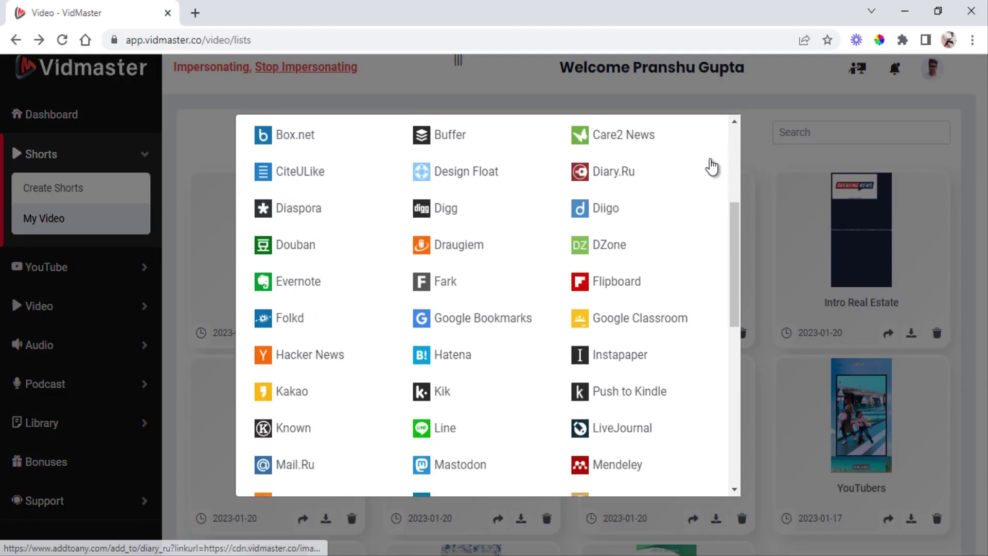
{"action": "scroll", "coordinate": [712, 166], "scroll_direction": "down", "scroll_amount": 5}
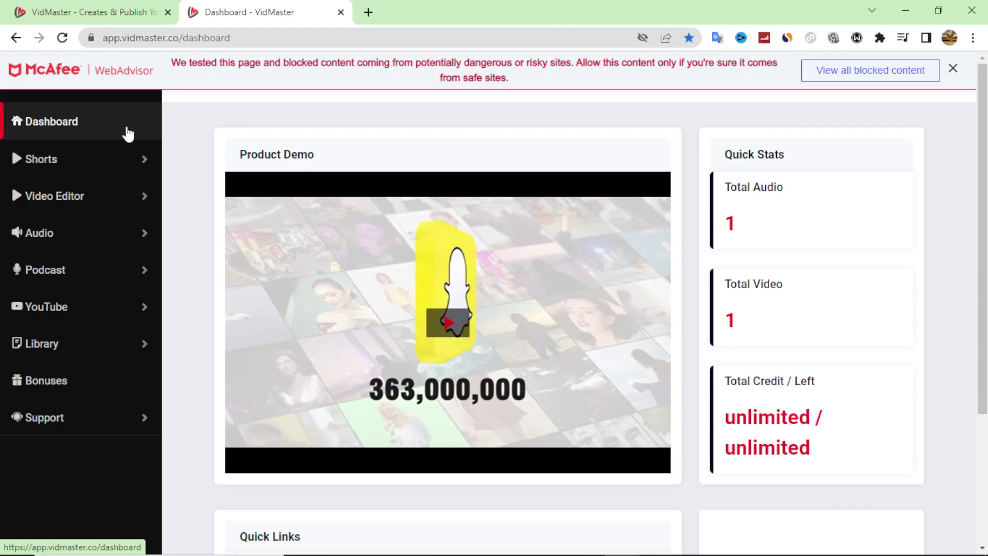
Close the McAfee blocked-content banner and go to Shorts > Create Shorts.
{"action": "left_click", "coordinate": [953, 69]}
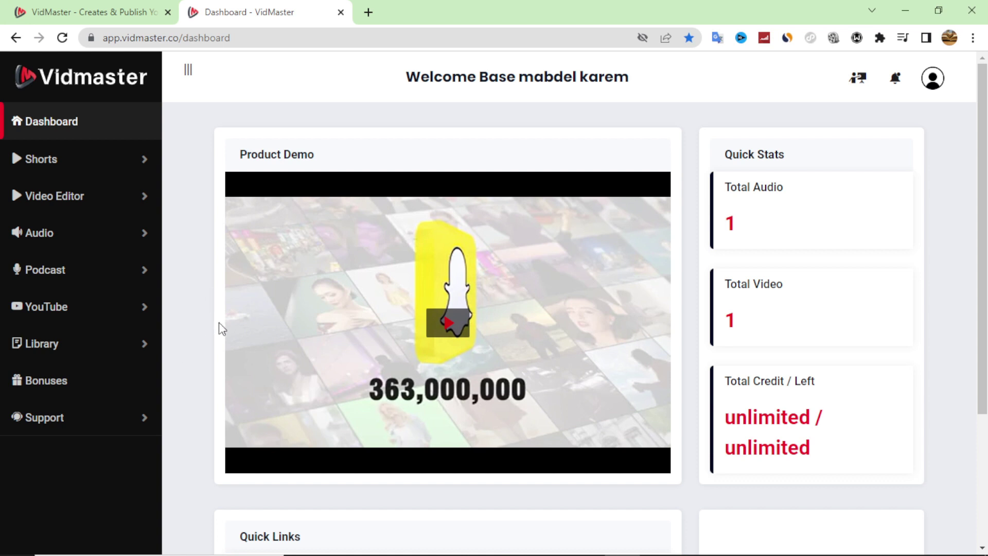
{"action": "scroll", "coordinate": [225, 324], "scroll_direction": "down", "scroll_amount": 4}
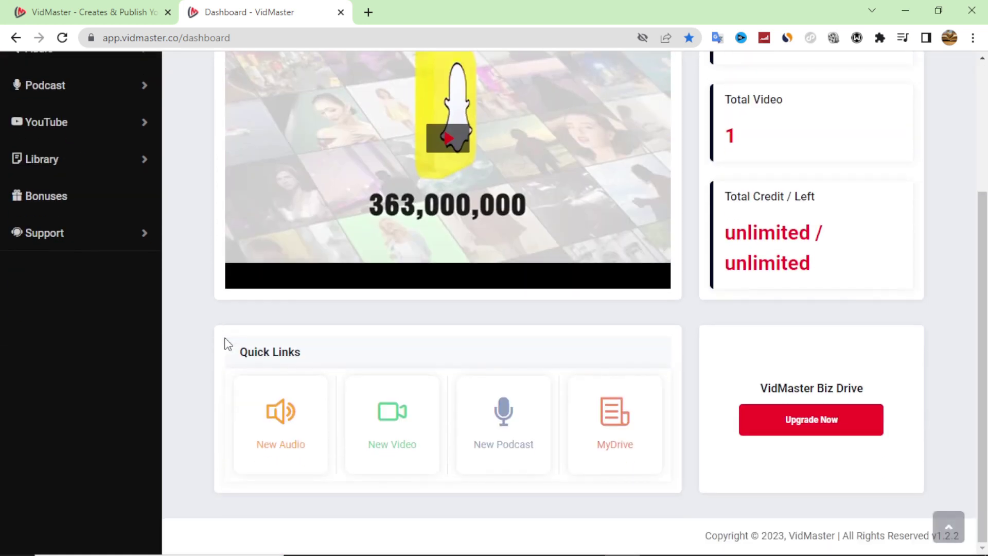
{"action": "scroll", "coordinate": [233, 401], "scroll_direction": "up", "scroll_amount": 4}
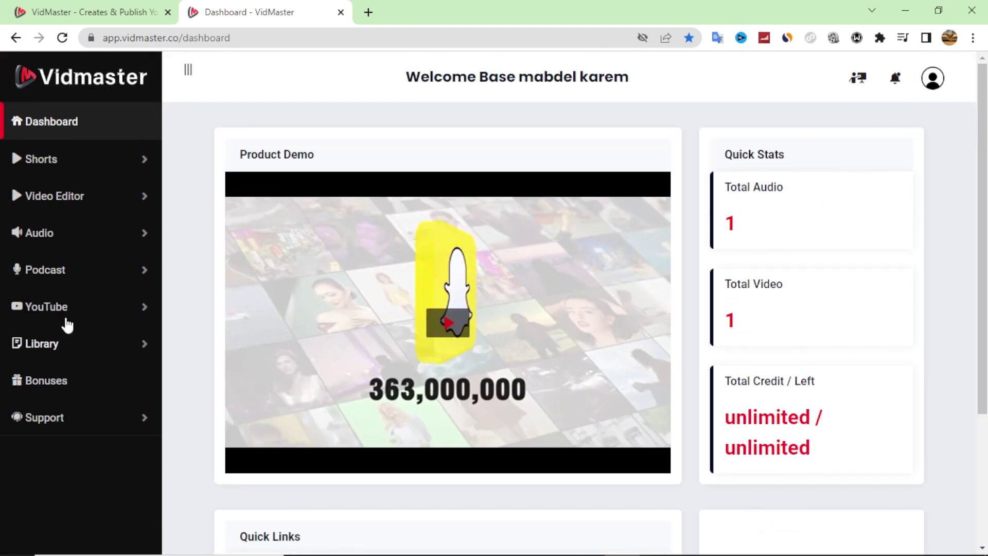
{"action": "left_click", "coordinate": [56, 169]}
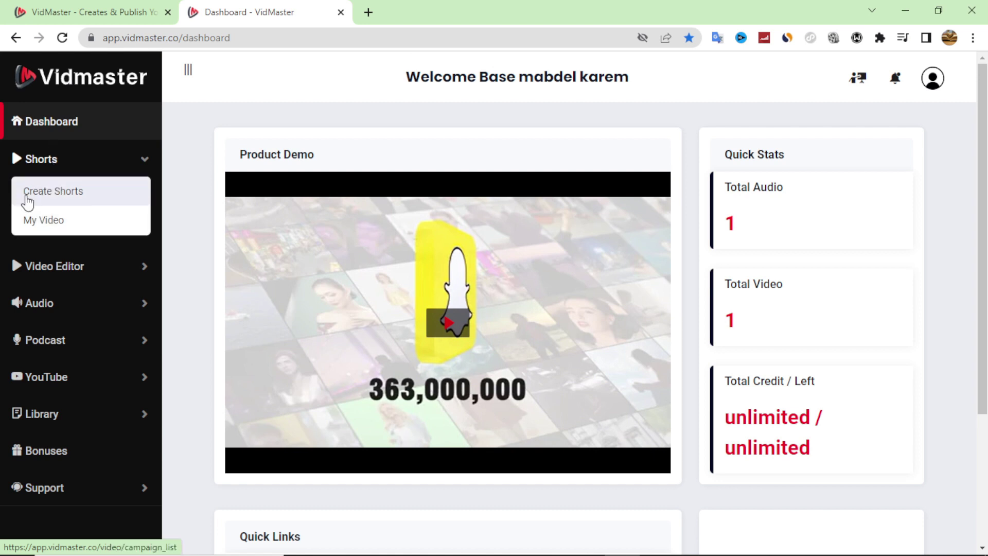
{"action": "left_click", "coordinate": [43, 205]}
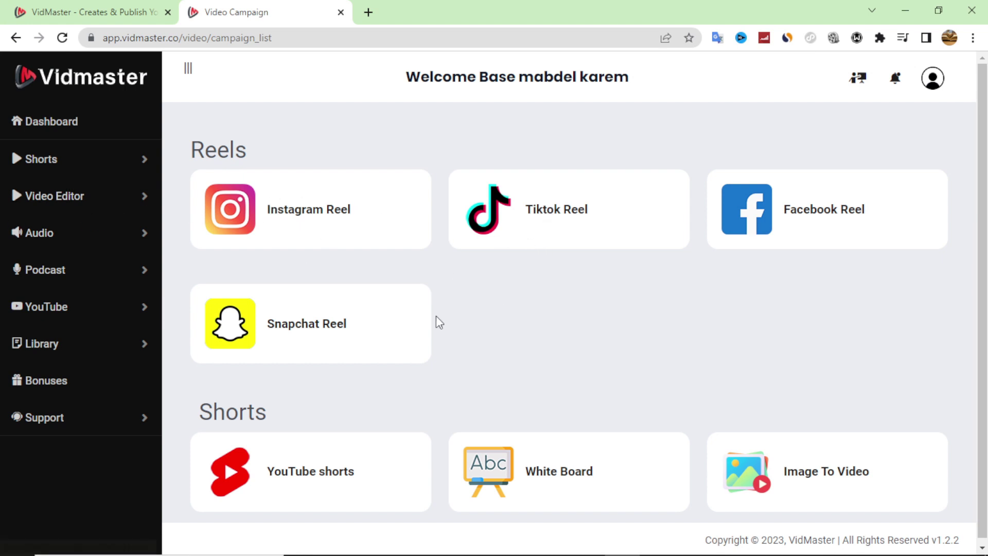
{"action": "scroll", "coordinate": [443, 330], "scroll_direction": "down", "scroll_amount": 1}
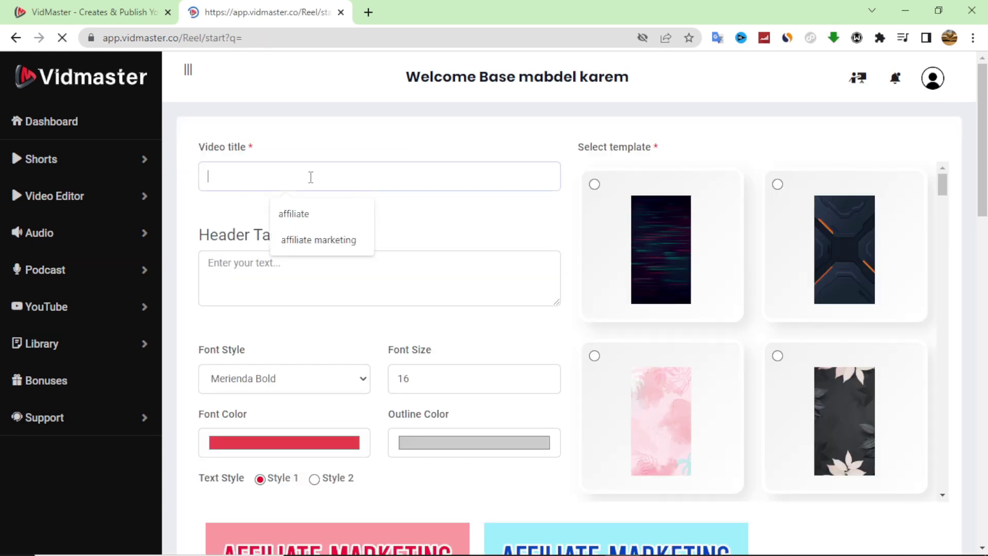
Enter 'affiliate marketing' as the video title.
{"action": "left_click", "coordinate": [316, 241]}
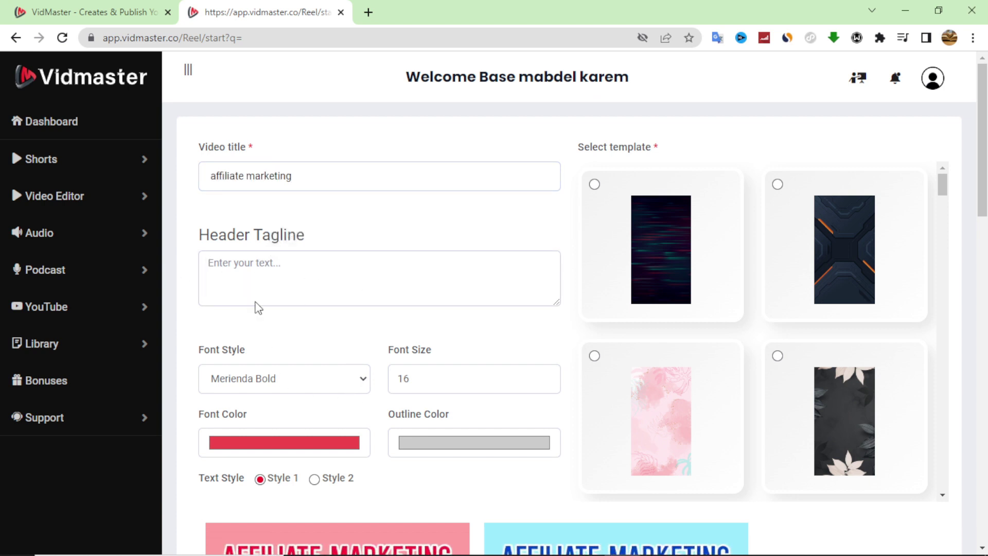
{"action": "scroll", "coordinate": [364, 322], "scroll_direction": "down", "scroll_amount": 1}
{"action": "scroll", "coordinate": [412, 299], "scroll_direction": "up", "scroll_amount": 1}
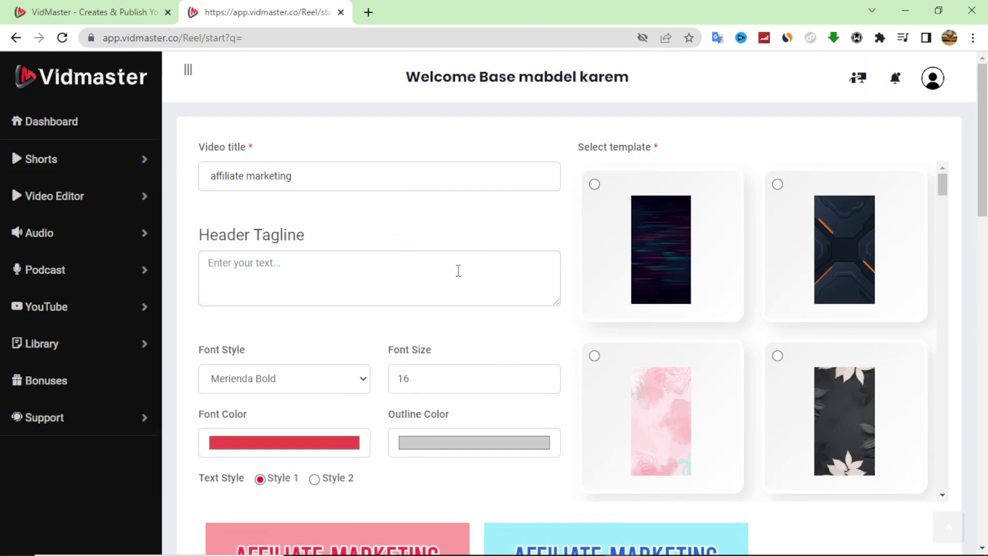
{"action": "scroll", "coordinate": [299, 211], "scroll_direction": "down", "scroll_amount": 1}
{"action": "scroll", "coordinate": [297, 222], "scroll_direction": "up", "scroll_amount": 1}
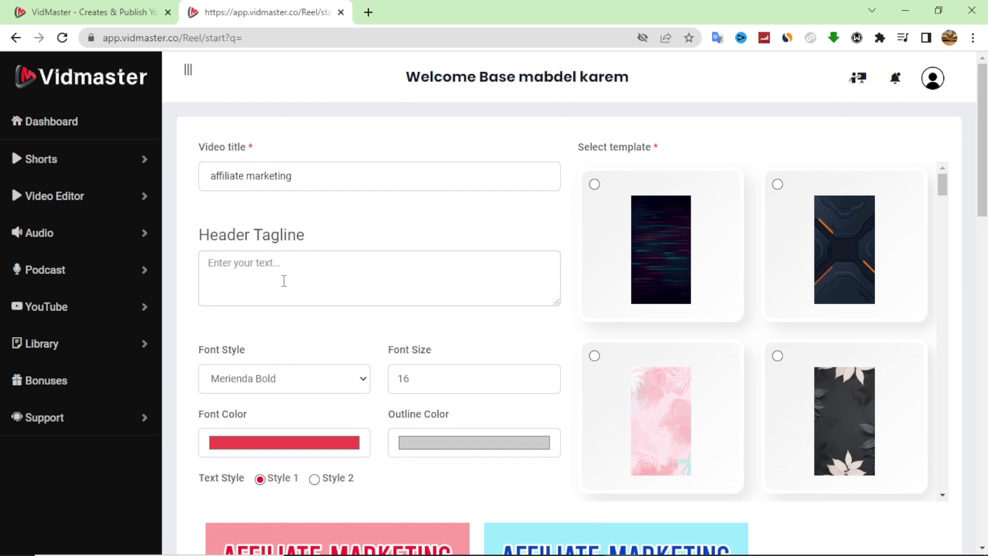
{"action": "scroll", "coordinate": [304, 296], "scroll_direction": "down", "scroll_amount": 1}
{"action": "scroll", "coordinate": [309, 280], "scroll_direction": "down", "scroll_amount": 1}
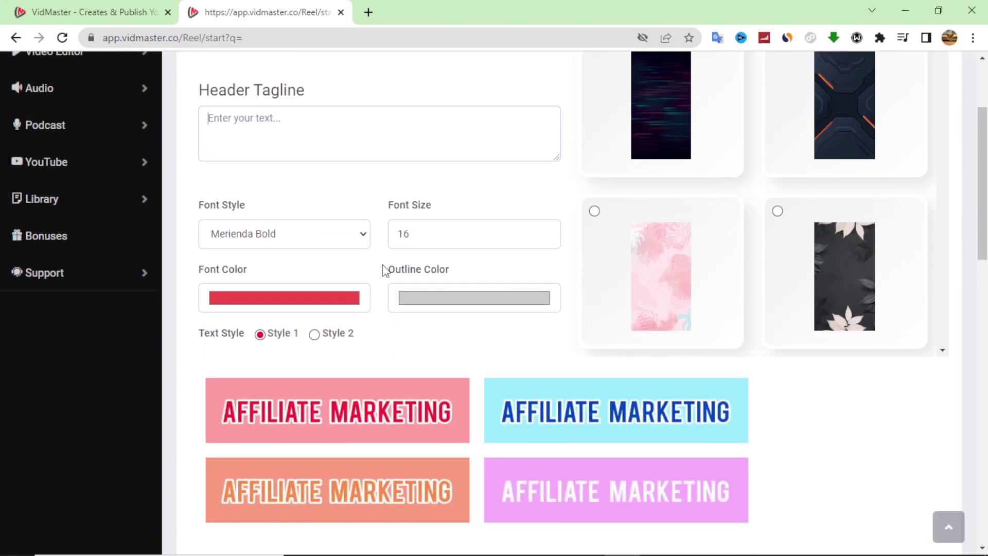
{"action": "scroll", "coordinate": [659, 248], "scroll_direction": "up", "scroll_amount": 2}
Select the first dark glitch template and keep Text Style 1 after previewing Style 2.
{"action": "left_click", "coordinate": [595, 184]}
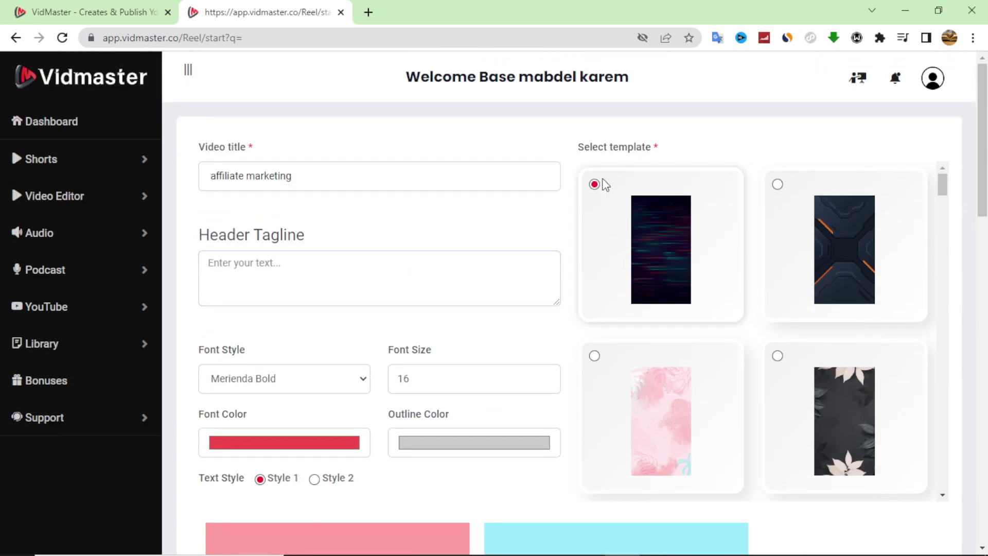
{"action": "scroll", "coordinate": [558, 260], "scroll_direction": "down", "scroll_amount": 6}
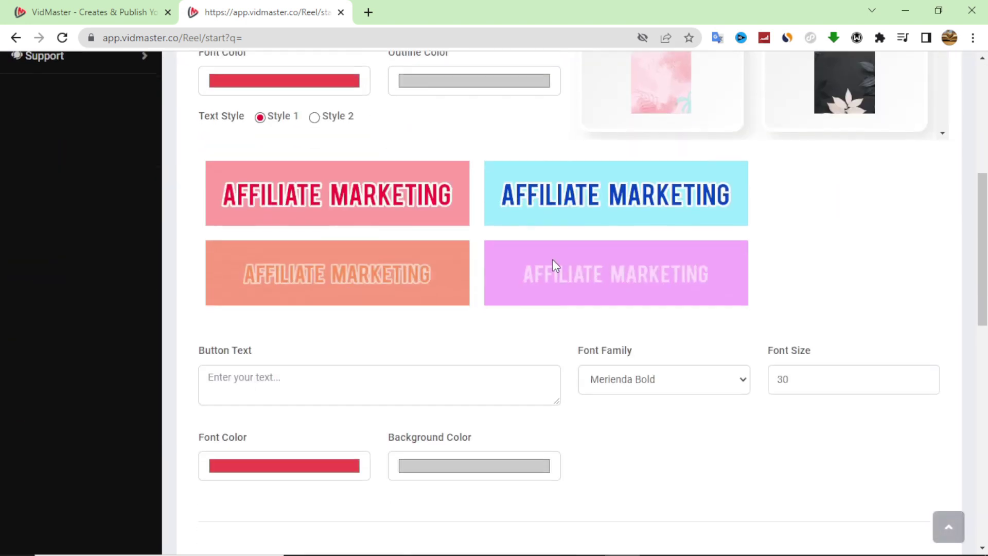
{"action": "scroll", "coordinate": [570, 236], "scroll_direction": "up", "scroll_amount": 3}
{"action": "scroll", "coordinate": [362, 282], "scroll_direction": "down", "scroll_amount": 1}
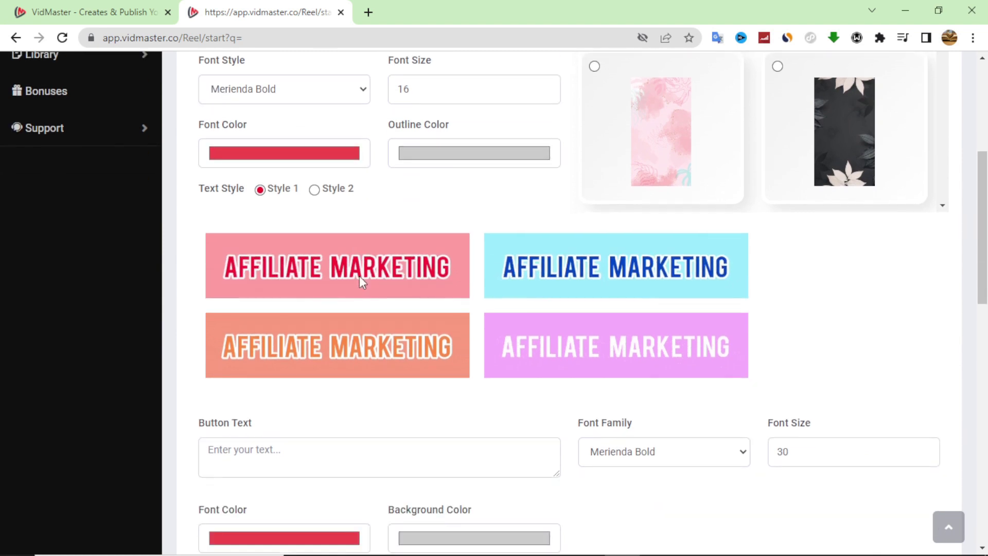
{"action": "left_click", "coordinate": [314, 190]}
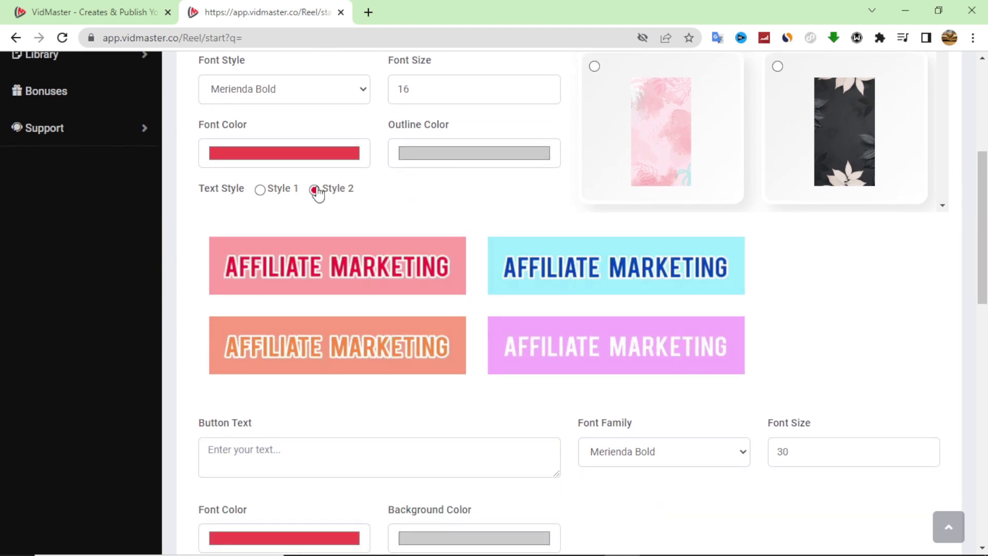
{"action": "left_click", "coordinate": [283, 198]}
{"action": "scroll", "coordinate": [344, 228], "scroll_direction": "down", "scroll_amount": 3}
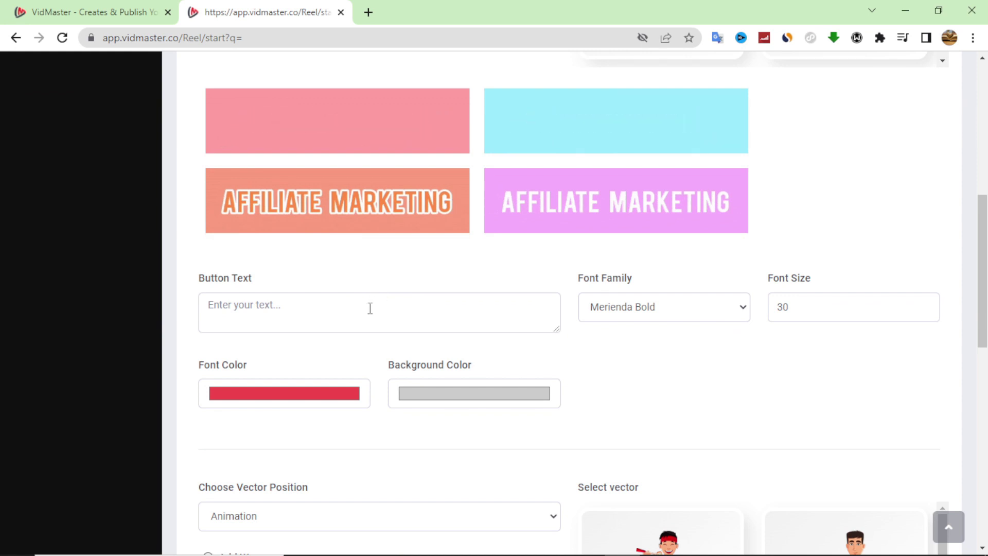
Fill in the button text and scroll through the Select vector character options.
{"action": "left_click", "coordinate": [236, 305]}
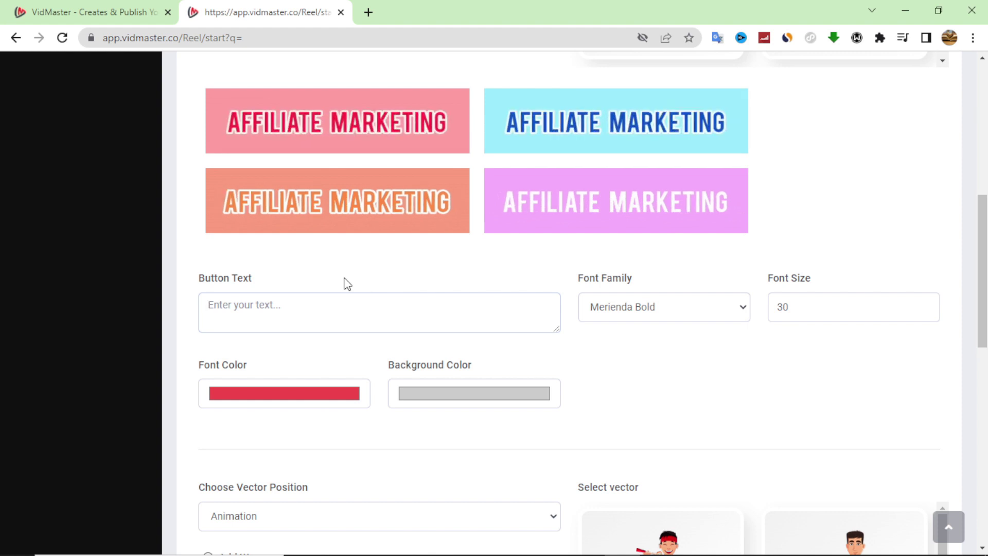
{"action": "scroll", "coordinate": [352, 287], "scroll_direction": "down", "scroll_amount": 1}
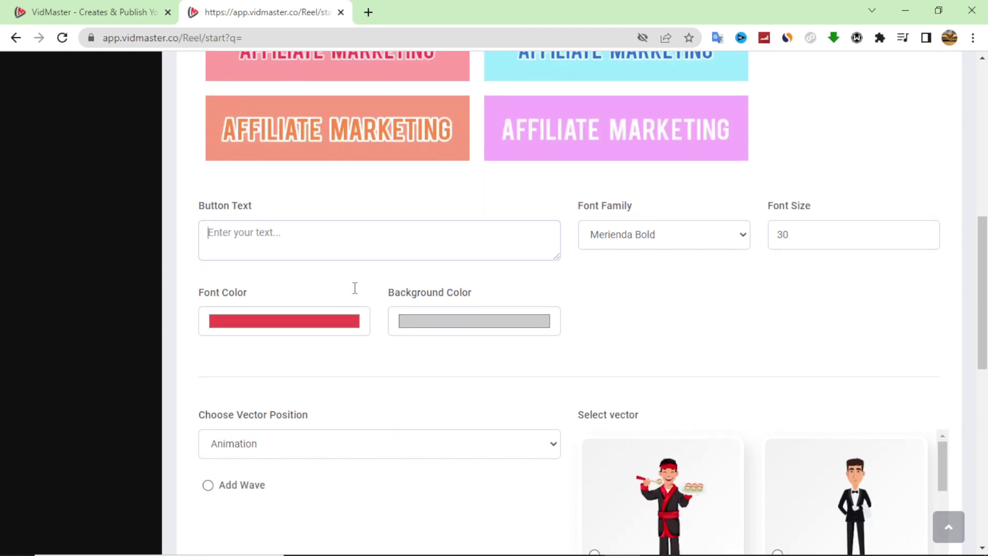
{"action": "scroll", "coordinate": [368, 291], "scroll_direction": "down", "scroll_amount": 3}
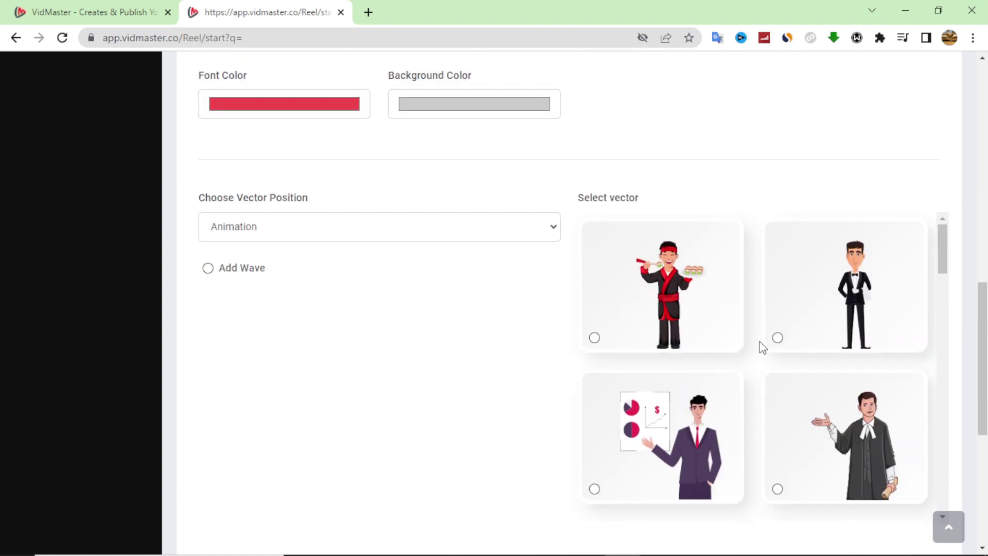
{"action": "scroll", "coordinate": [690, 390], "scroll_direction": "down", "scroll_amount": 3}
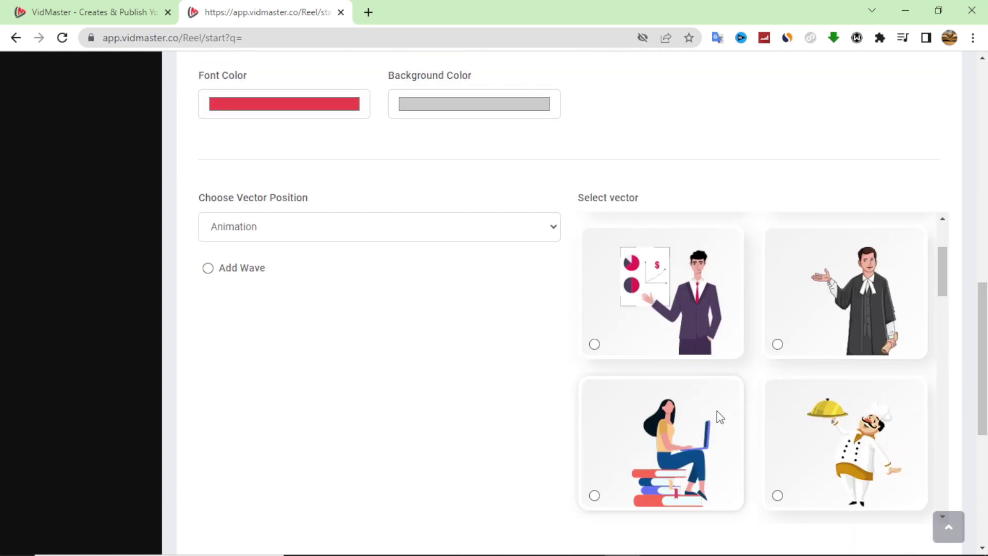
{"action": "scroll", "coordinate": [708, 431], "scroll_direction": "down", "scroll_amount": 15}
{"action": "scroll", "coordinate": [708, 439], "scroll_direction": "up", "scroll_amount": 15}
{"action": "scroll", "coordinate": [670, 396], "scroll_direction": "up", "scroll_amount": 1}
{"action": "scroll", "coordinate": [613, 411], "scroll_direction": "down", "scroll_amount": 2}
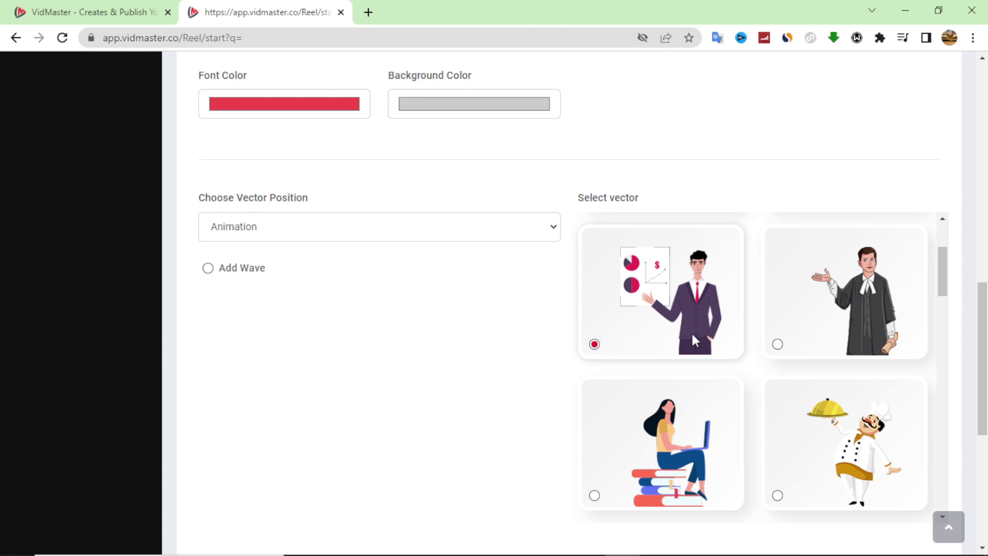
{"action": "scroll", "coordinate": [659, 360], "scroll_direction": "down", "scroll_amount": 12}
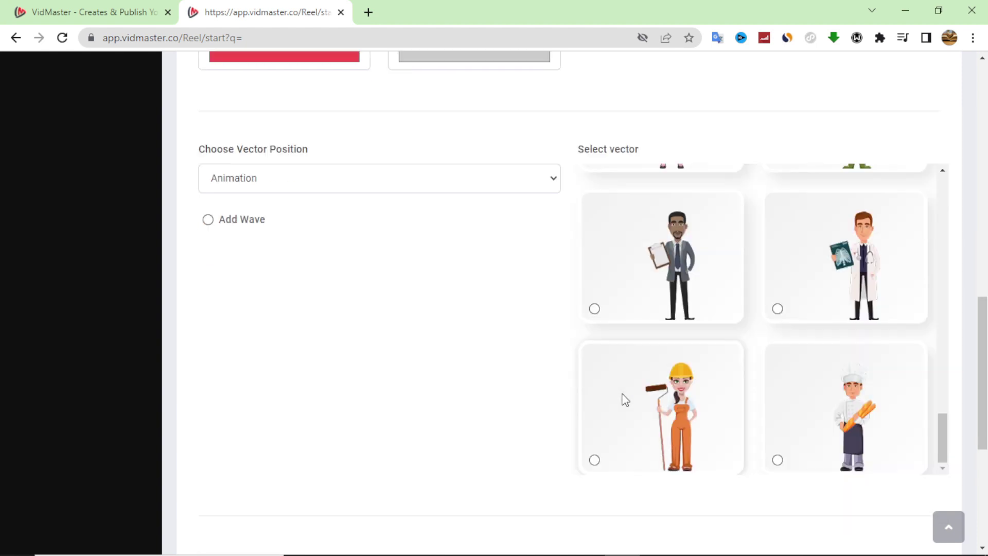
{"action": "scroll", "coordinate": [624, 399], "scroll_direction": "down", "scroll_amount": 5}
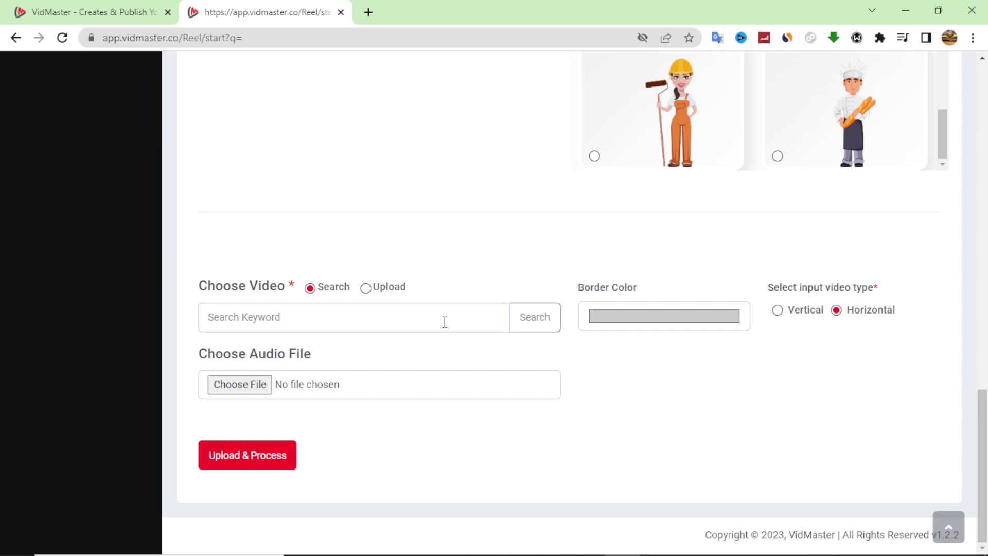
Search the stock clips for 'affiliate marketing' and browse the resulting thumbnails.
{"action": "type", "text": "iliate marketing"}
{"action": "key", "text": "Tab"}
{"action": "key", "text": "Return"}
{"action": "scroll", "coordinate": [414, 360], "scroll_direction": "down", "scroll_amount": 3}
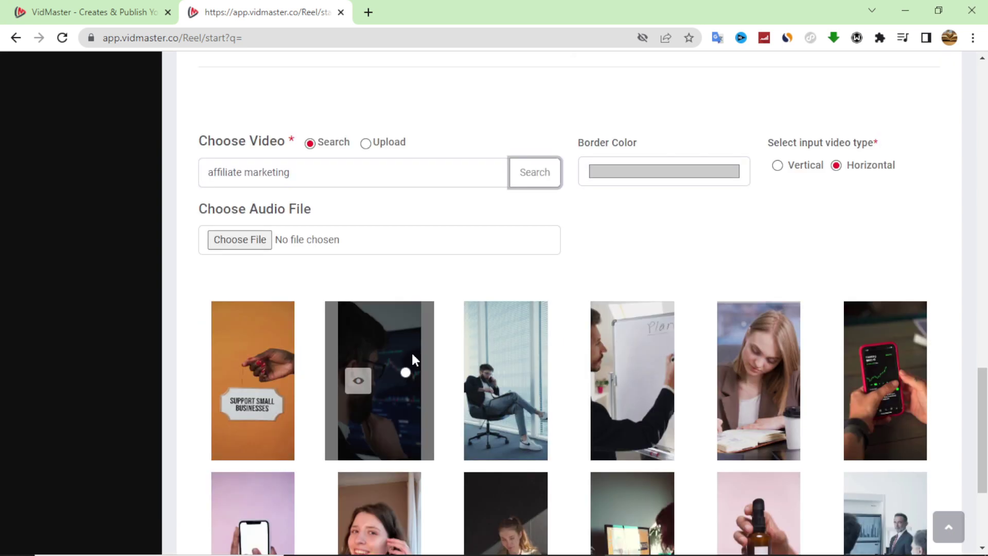
{"action": "scroll", "coordinate": [415, 359], "scroll_direction": "down", "scroll_amount": 2}
{"action": "scroll", "coordinate": [412, 354], "scroll_direction": "up", "scroll_amount": 3}
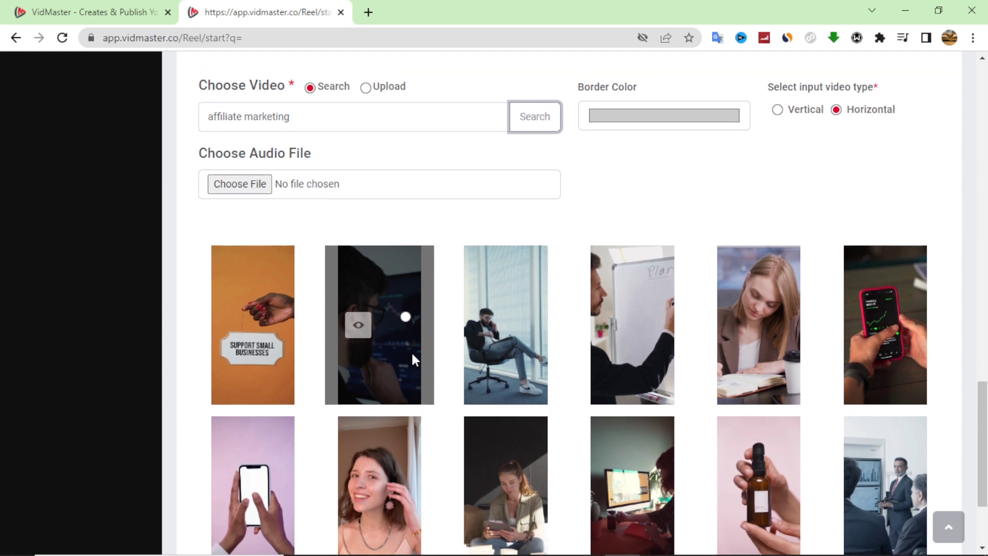
{"action": "scroll", "coordinate": [412, 355], "scroll_direction": "down", "scroll_amount": 4}
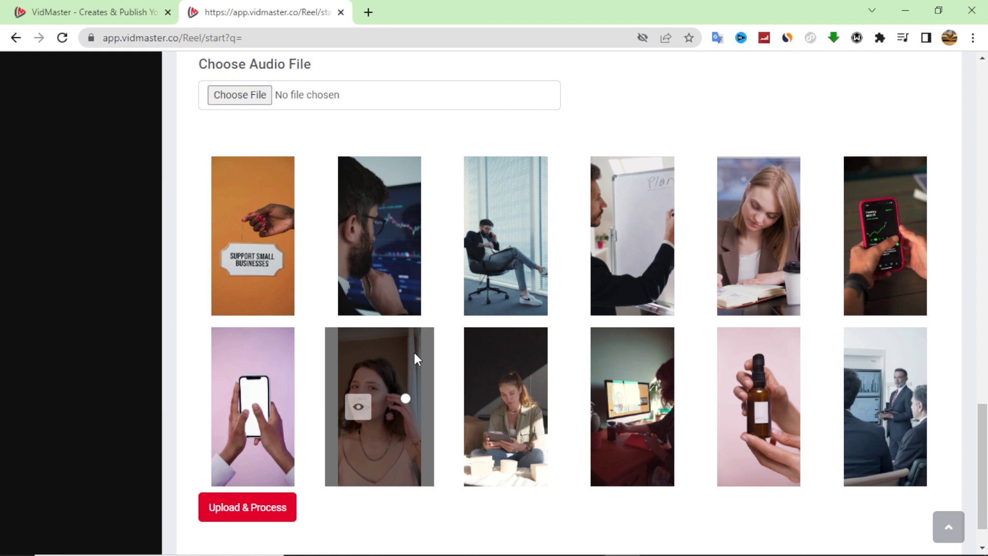
{"action": "scroll", "coordinate": [415, 357], "scroll_direction": "up", "scroll_amount": 4}
{"action": "scroll", "coordinate": [417, 359], "scroll_direction": "down", "scroll_amount": 1}
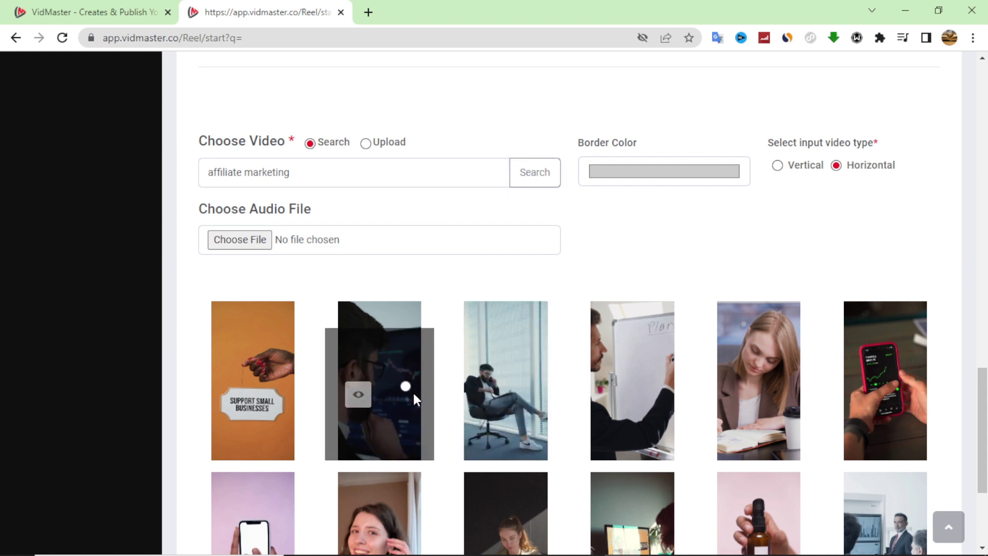
{"action": "scroll", "coordinate": [381, 386], "scroll_direction": "down", "scroll_amount": 3}
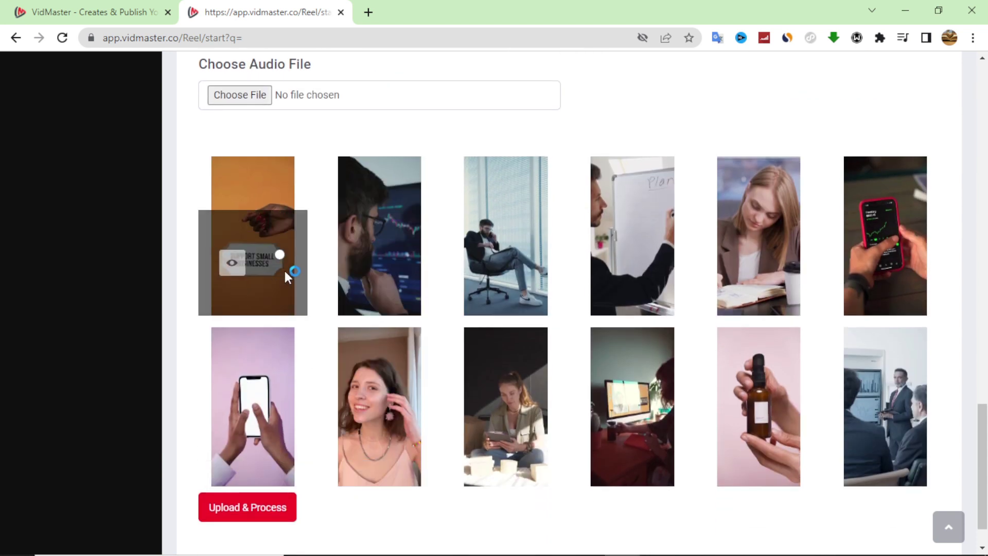
{"action": "scroll", "coordinate": [415, 366], "scroll_direction": "down", "scroll_amount": 1}
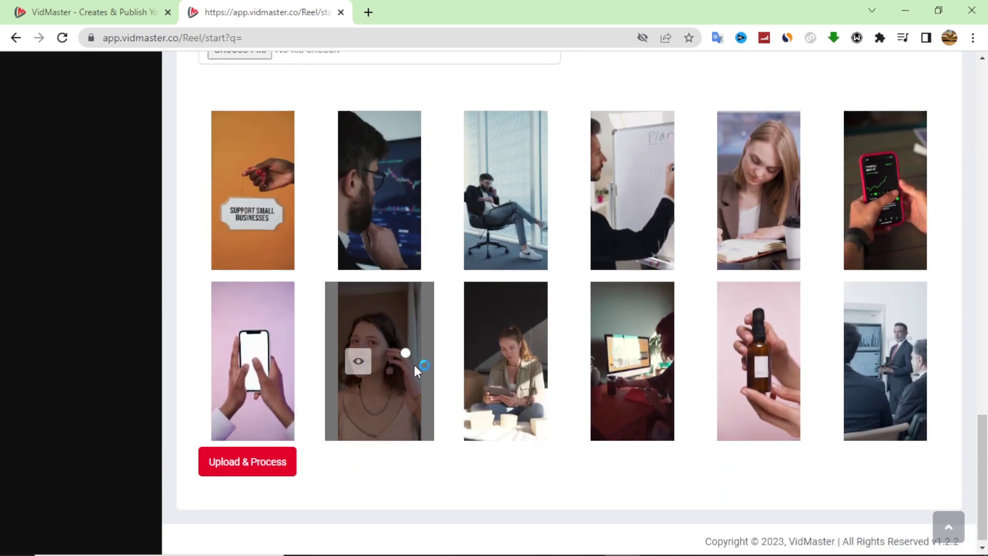
{"action": "scroll", "coordinate": [420, 401], "scroll_direction": "up", "scroll_amount": 15}
{"action": "scroll", "coordinate": [419, 402], "scroll_direction": "down", "scroll_amount": 5}
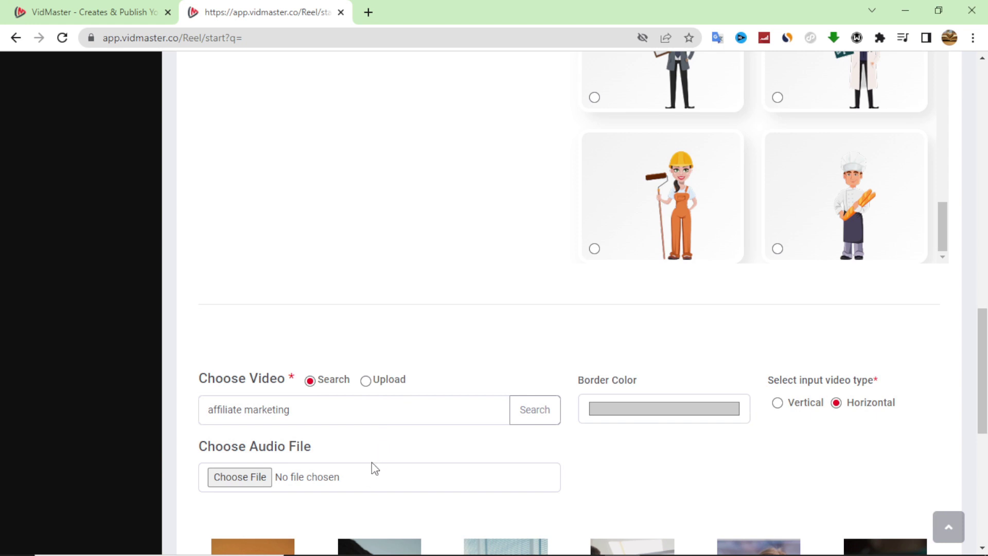
{"action": "scroll", "coordinate": [384, 435], "scroll_direction": "up", "scroll_amount": 5}
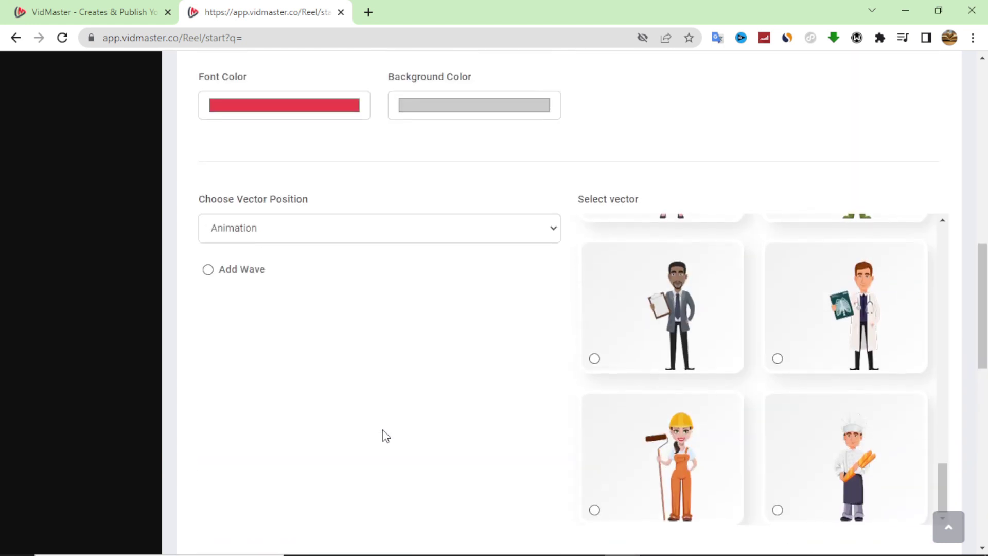
{"action": "scroll", "coordinate": [384, 436], "scroll_direction": "up", "scroll_amount": 10}
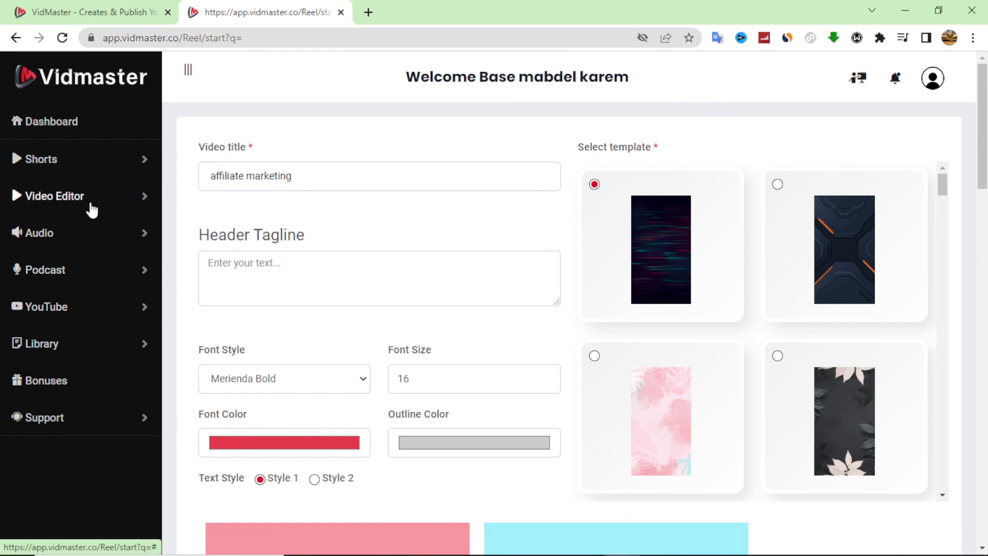
Open the Audio page in a new tab and switch to it, leaving the reel form filled in.
{"action": "left_click", "coordinate": [83, 235]}
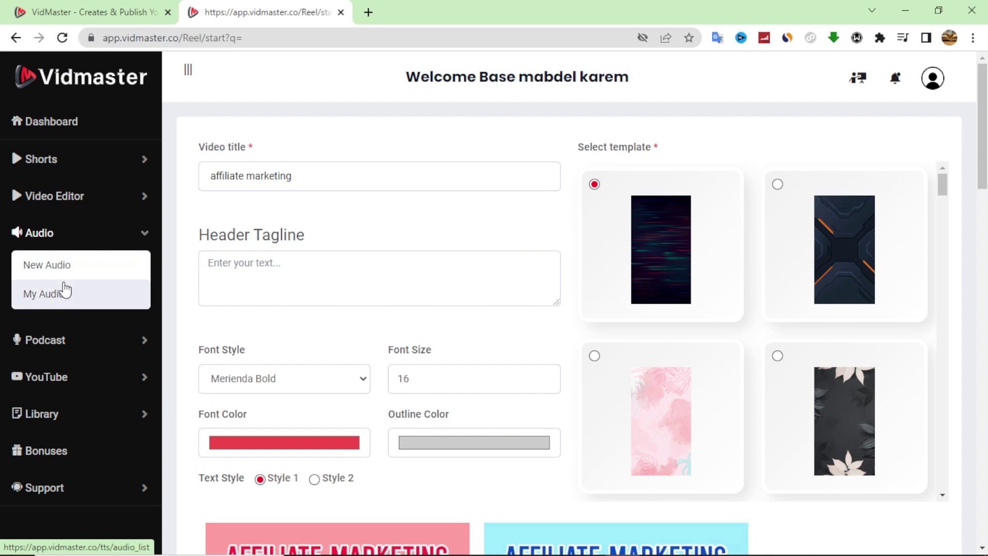
{"action": "right_click", "coordinate": [63, 235]}
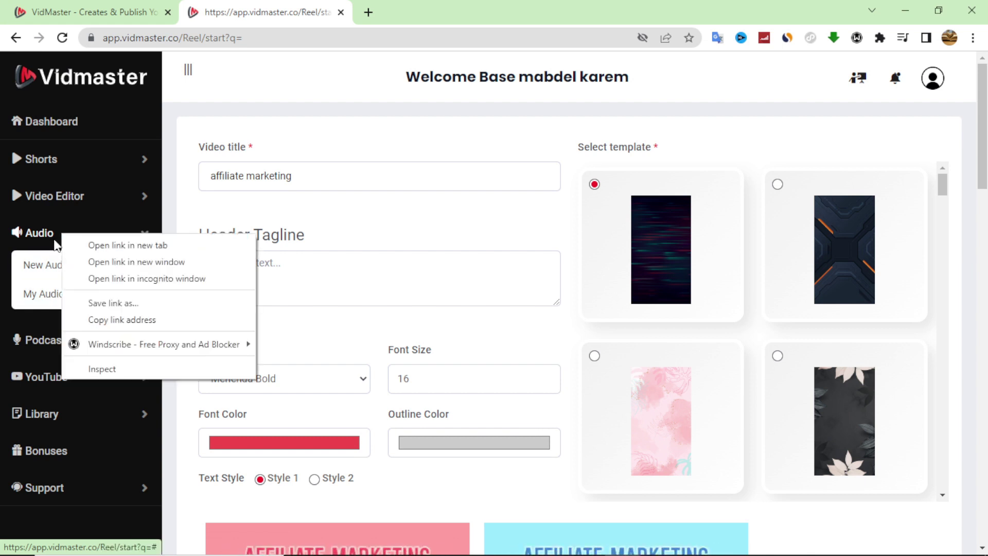
{"action": "left_click", "coordinate": [100, 246]}
{"action": "left_click", "coordinate": [438, 11]}
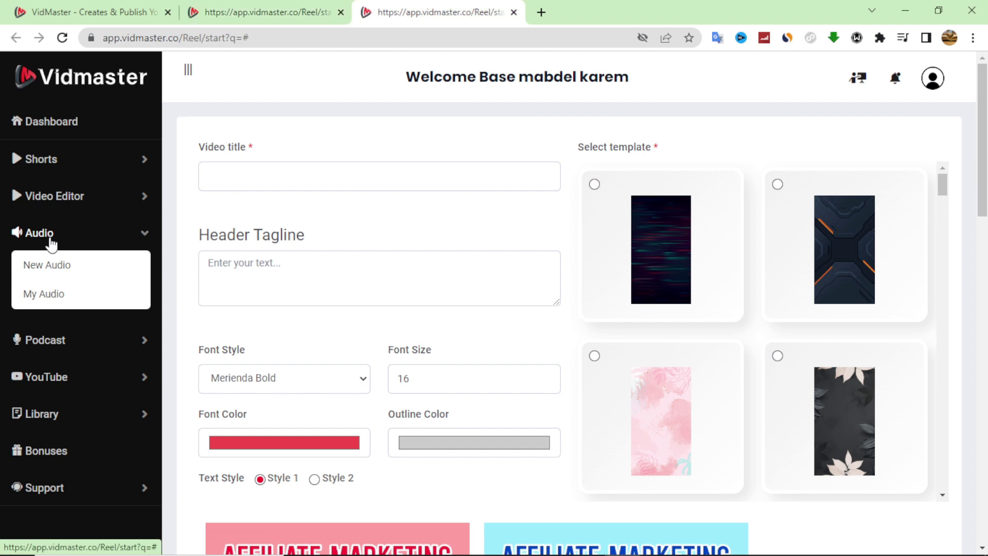
Create an AI Voice text-to-speech clip titled 'affiliate' and view it in My Audio.
{"action": "left_click", "coordinate": [51, 264]}
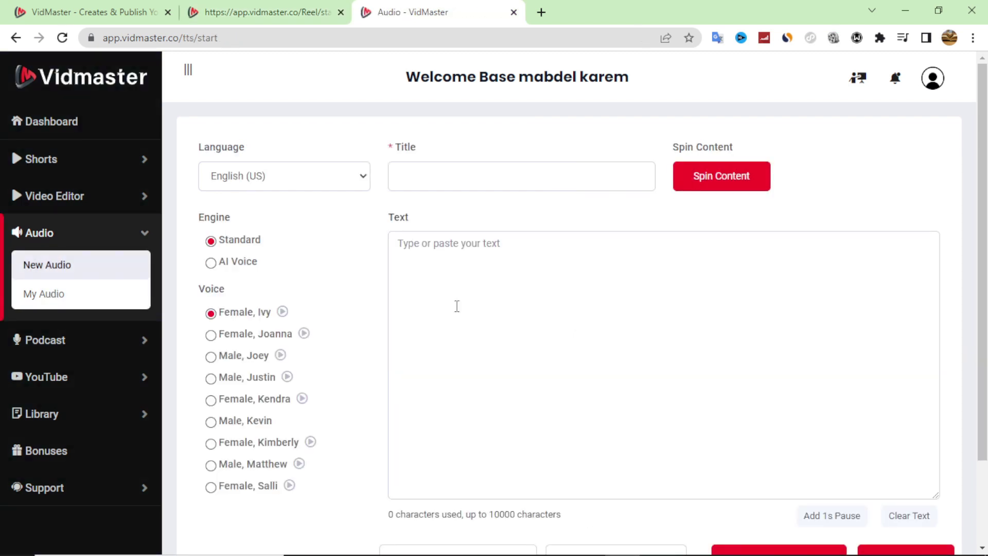
{"action": "left_click", "coordinate": [457, 336]}
{"action": "left_click", "coordinate": [211, 264]}
{"action": "scroll", "coordinate": [528, 304], "scroll_direction": "down", "scroll_amount": 2}
{"action": "scroll", "coordinate": [526, 318], "scroll_direction": "up", "scroll_amount": 2}
{"action": "left_click", "coordinate": [414, 184]}
{"action": "type", "text": "affiliate"}
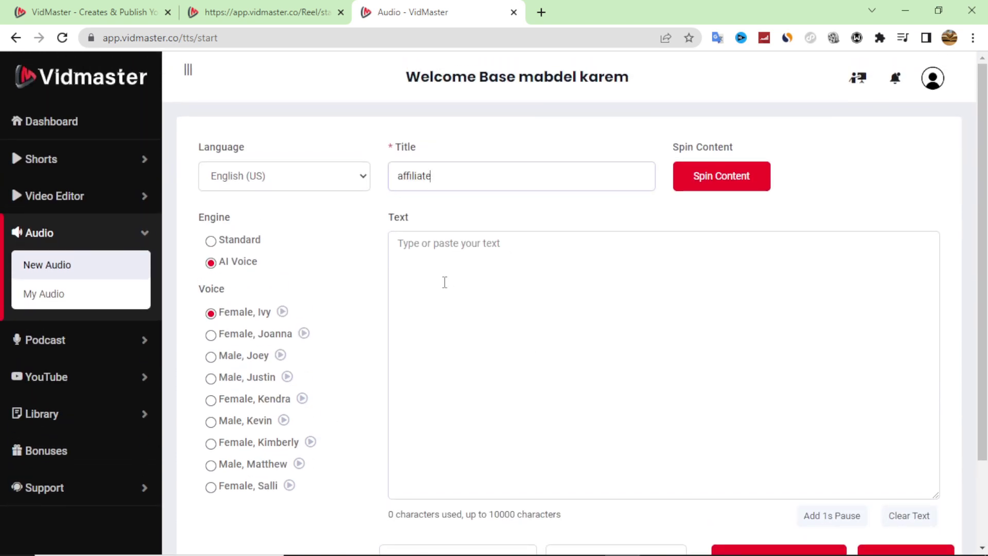
{"action": "left_click", "coordinate": [82, 288]}
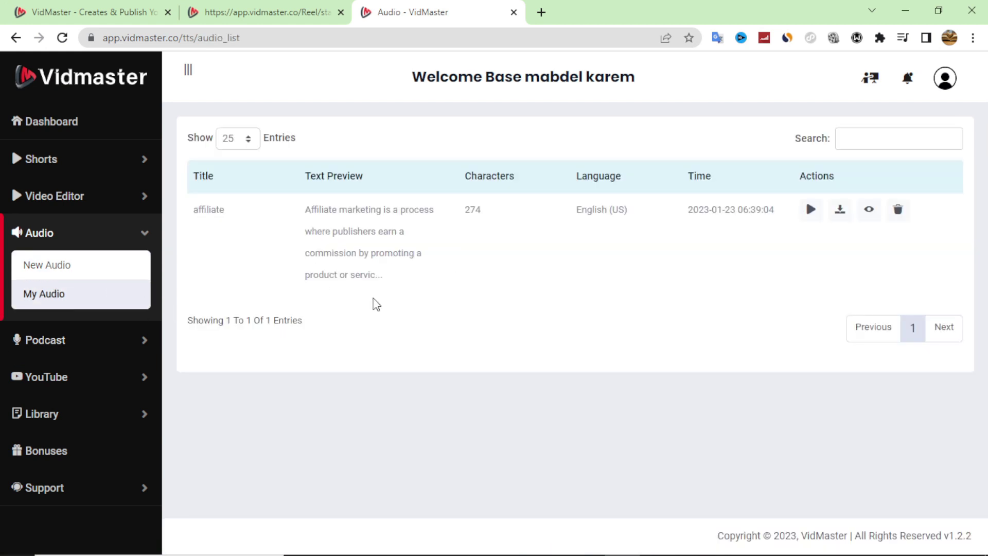
{"action": "left_click", "coordinate": [812, 215]}
{"action": "left_click", "coordinate": [809, 211]}
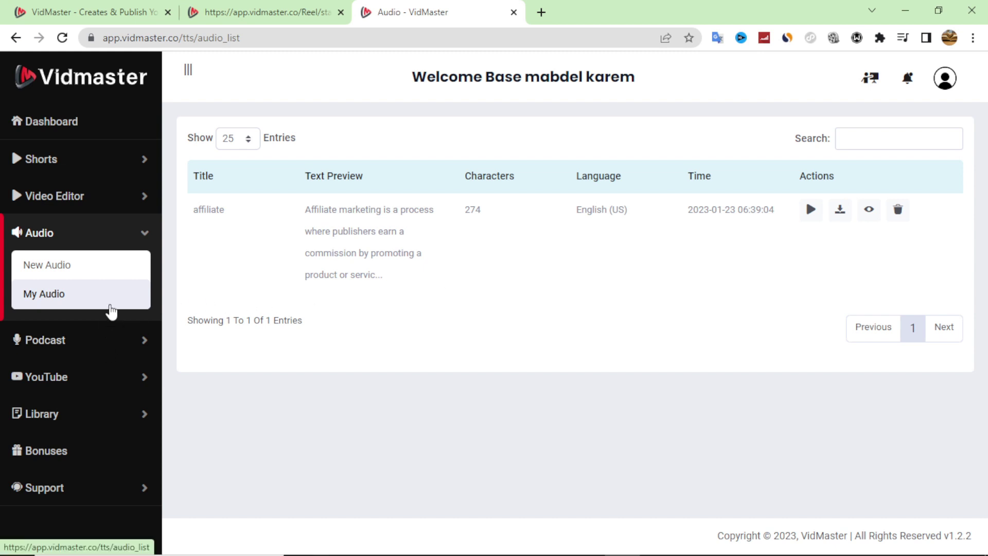
Return to the affiliate marketing reel form and submit it with Upload & Process.
{"action": "left_click", "coordinate": [265, 10]}
{"action": "scroll", "coordinate": [366, 462], "scroll_direction": "down", "scroll_amount": 7}
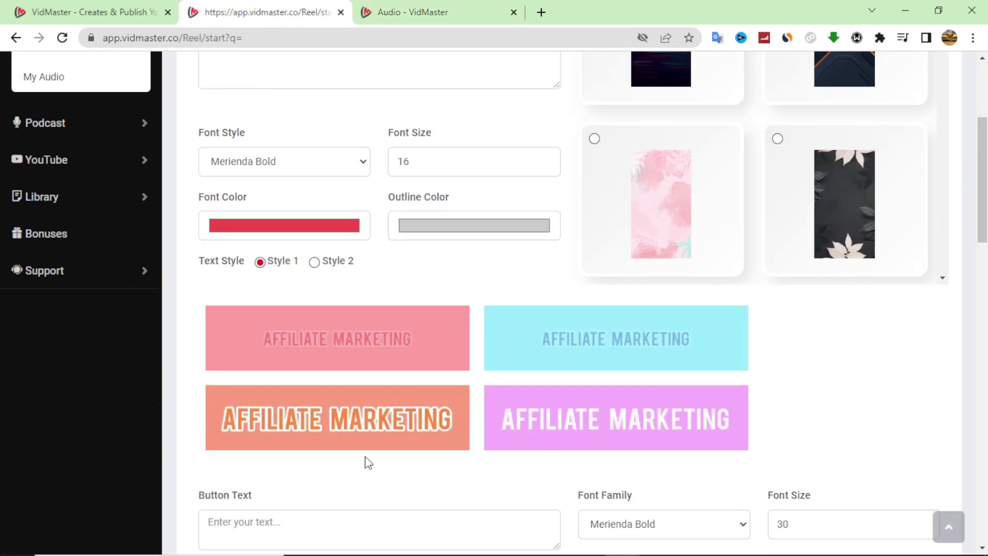
{"action": "scroll", "coordinate": [298, 434], "scroll_direction": "down", "scroll_amount": 10}
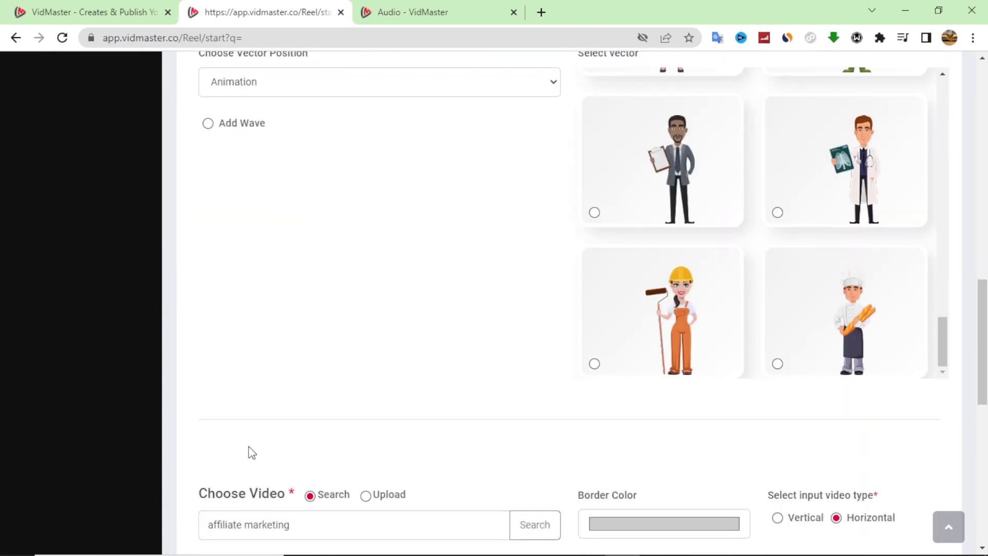
{"action": "scroll", "coordinate": [258, 452], "scroll_direction": "down", "scroll_amount": 3}
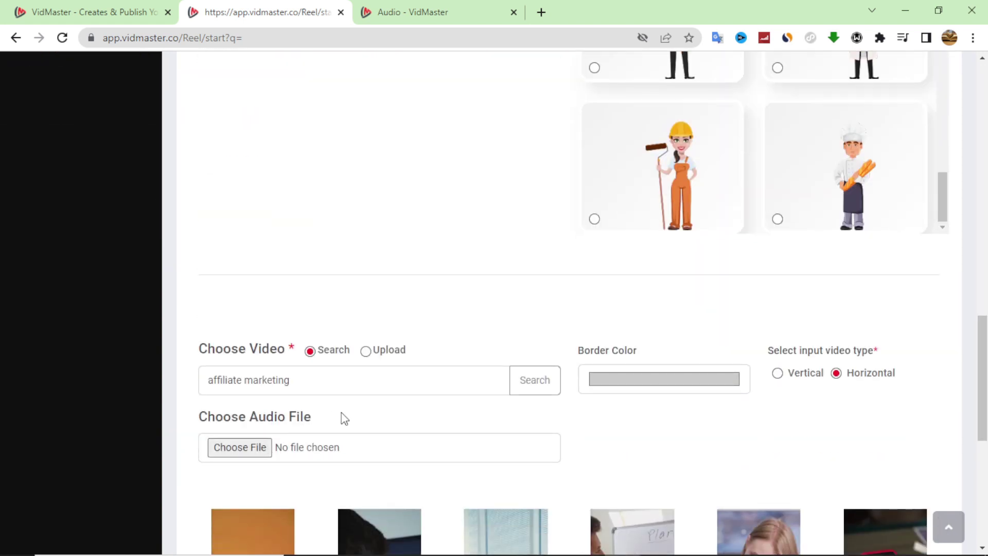
{"action": "scroll", "coordinate": [322, 446], "scroll_direction": "down", "scroll_amount": 8}
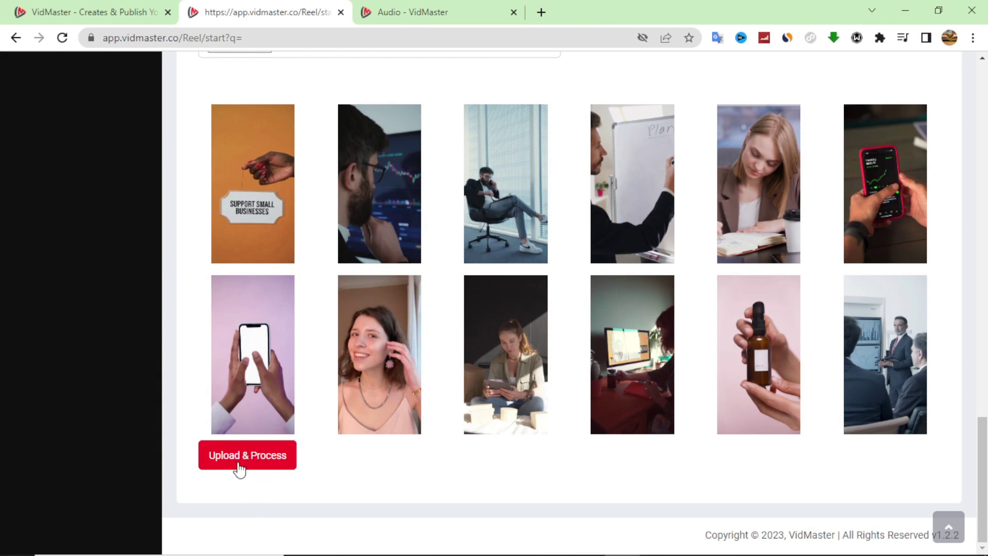
{"action": "left_click", "coordinate": [239, 466]}
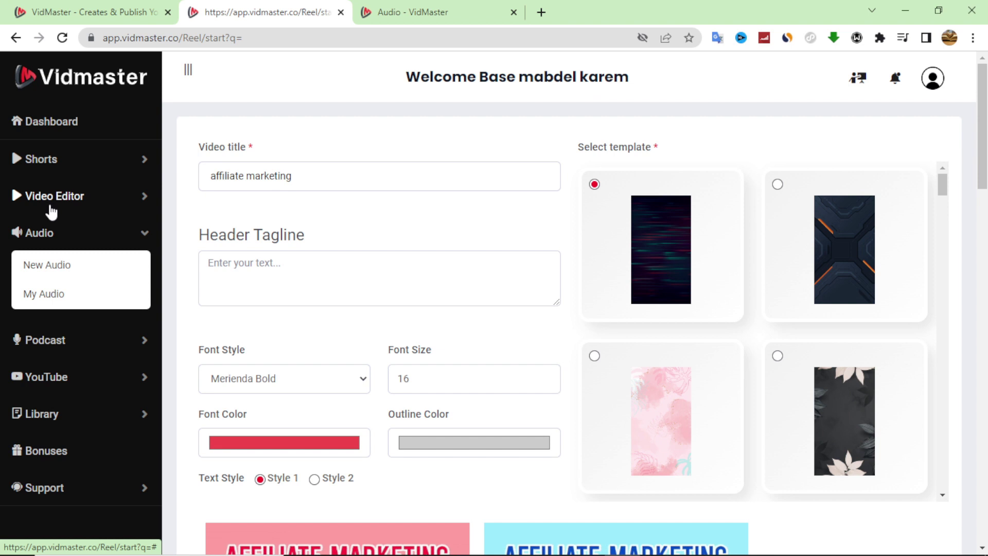
Download the affiliate marketing short from Shorts > My Video.
{"action": "left_click", "coordinate": [61, 200]}
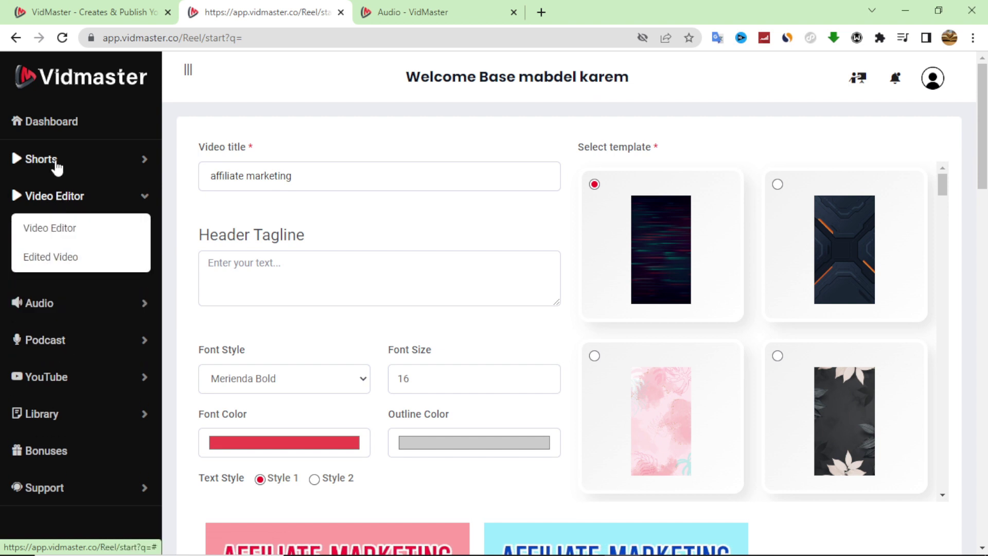
{"action": "left_click", "coordinate": [55, 163]}
{"action": "left_click", "coordinate": [54, 226]}
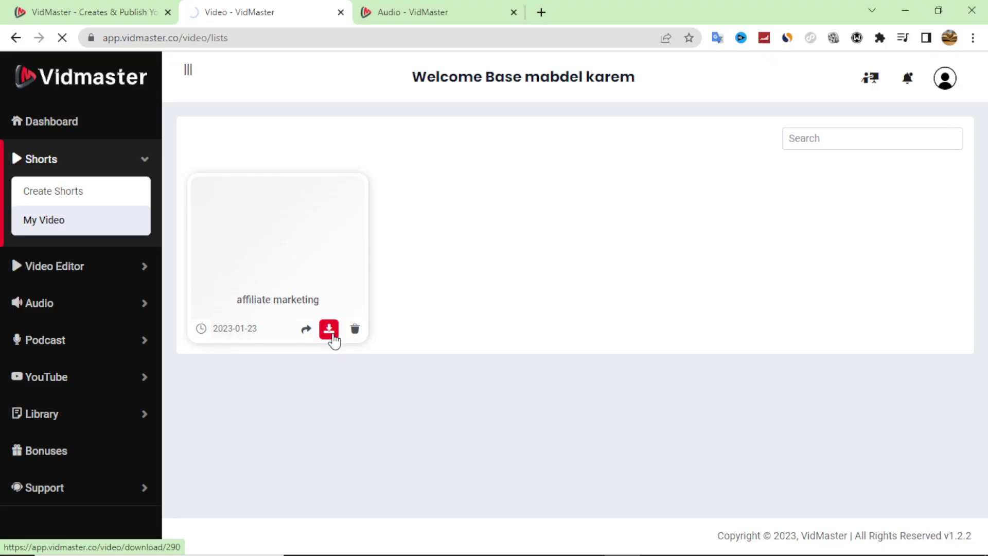
{"action": "left_click", "coordinate": [333, 335]}
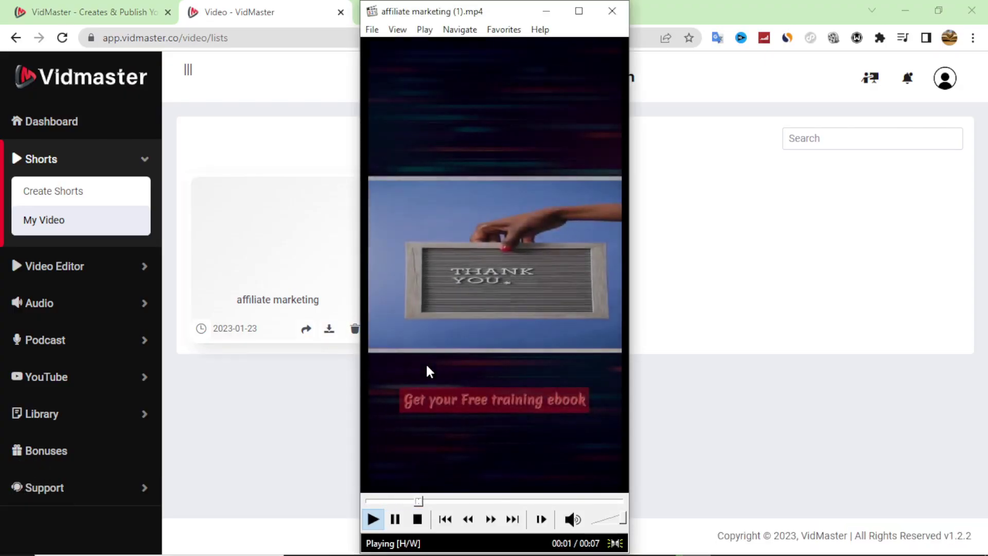
Pause the downloaded reel at 00:05 to review it, then minimize Media Player Classic.
{"action": "left_click", "coordinate": [454, 316]}
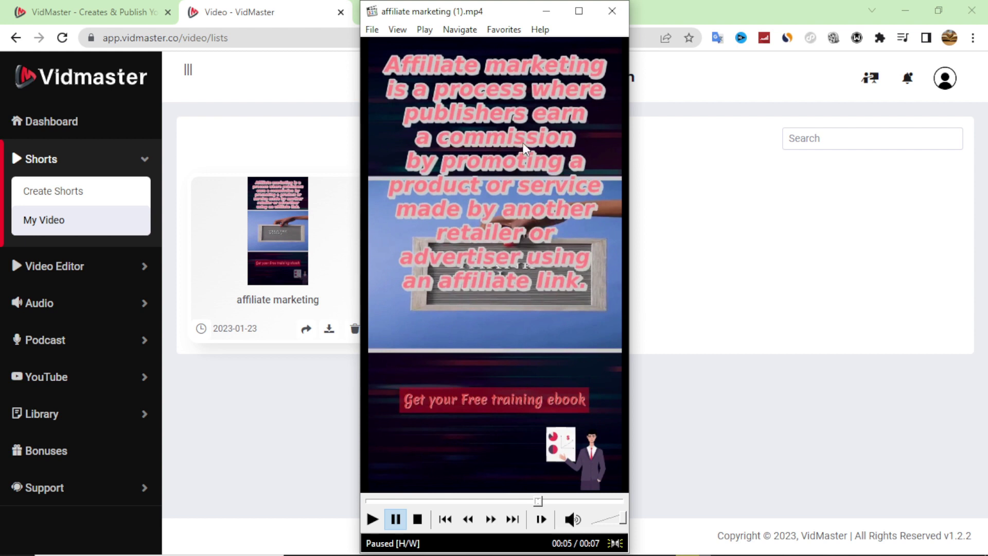
{"action": "left_click", "coordinate": [547, 10]}
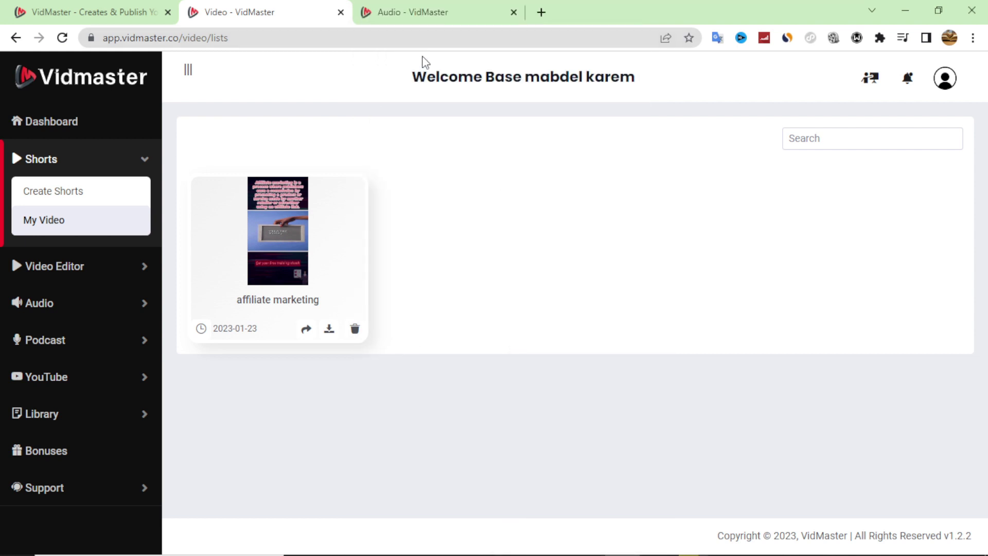
Return to the VidMaster - Creates & Publish tab and scroll up through its feature cards.
{"action": "left_click", "coordinate": [88, 15]}
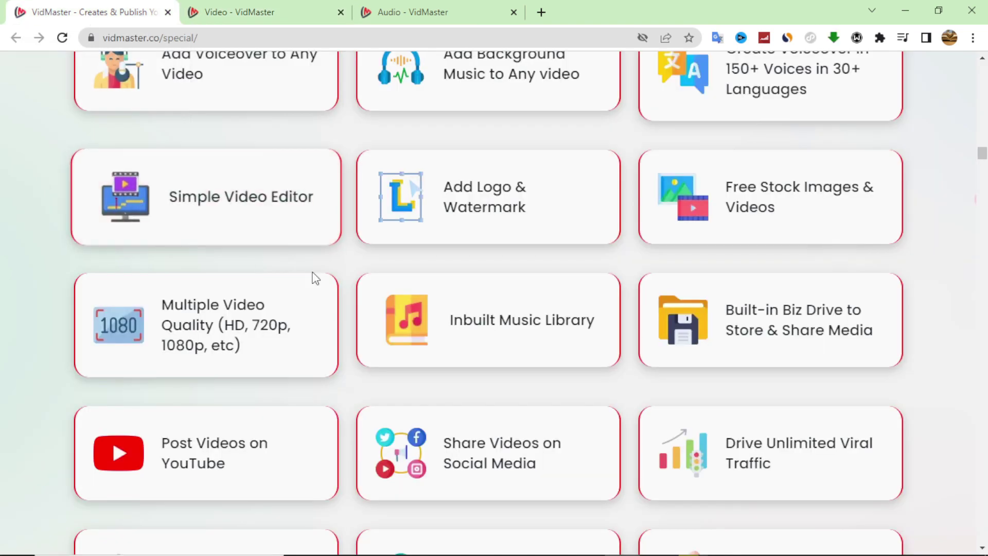
{"action": "scroll", "coordinate": [316, 272], "scroll_direction": "up", "scroll_amount": 5}
{"action": "scroll", "coordinate": [315, 267], "scroll_direction": "up", "scroll_amount": 3}
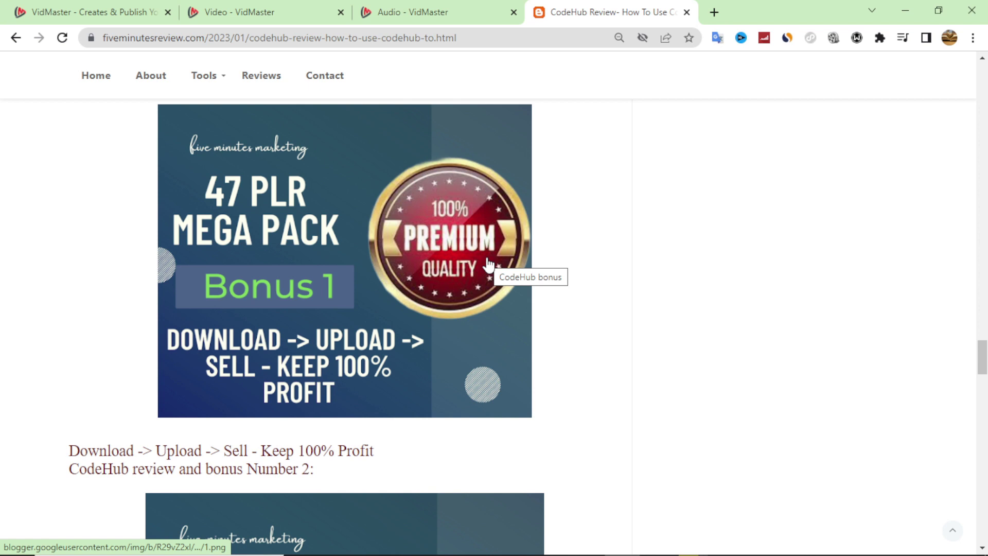
Scroll the CodeHub review bonuses to Bonus 5 '10 YouTube Shorts Hacks', then return to VidMaster's video list.
{"action": "left_click", "coordinate": [484, 8]}
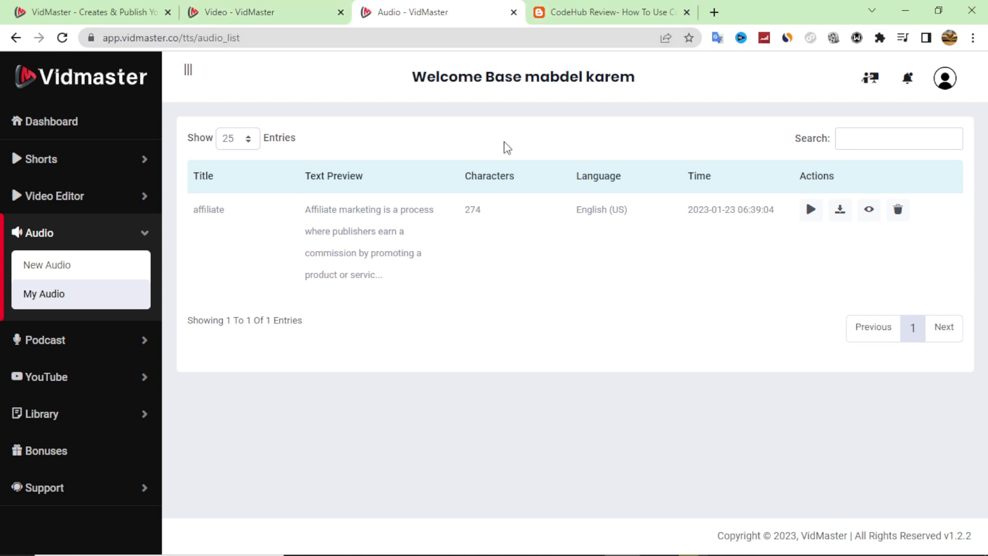
{"action": "left_click", "coordinate": [568, 13]}
{"action": "scroll", "coordinate": [307, 304], "scroll_direction": "down", "scroll_amount": 3}
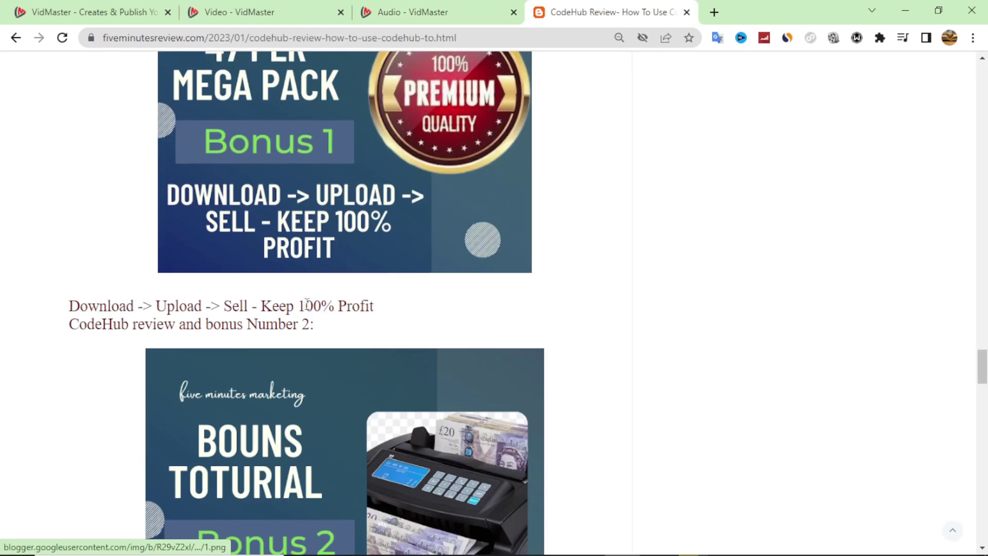
{"action": "scroll", "coordinate": [307, 304], "scroll_direction": "down", "scroll_amount": 3}
{"action": "scroll", "coordinate": [306, 327], "scroll_direction": "down", "scroll_amount": 1}
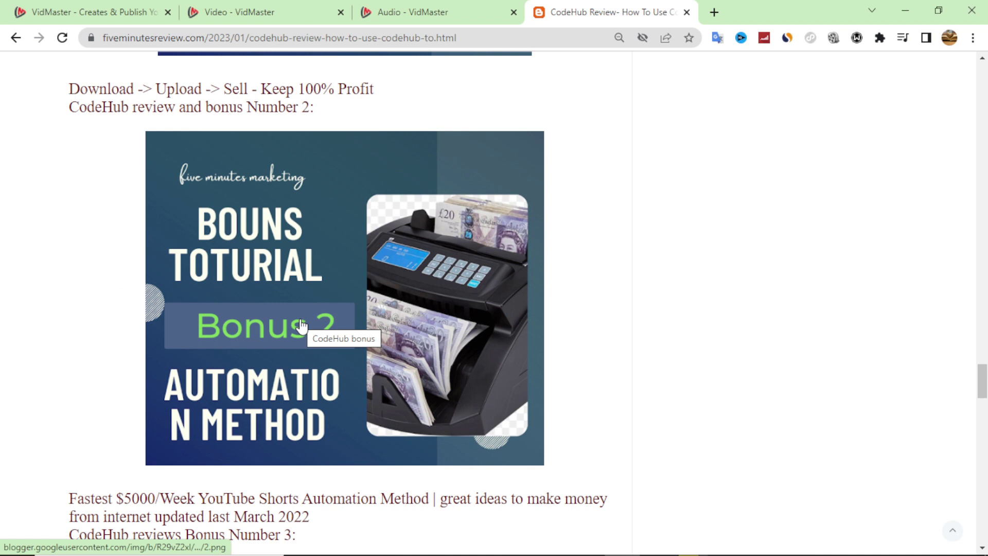
{"action": "scroll", "coordinate": [301, 325], "scroll_direction": "down", "scroll_amount": 1}
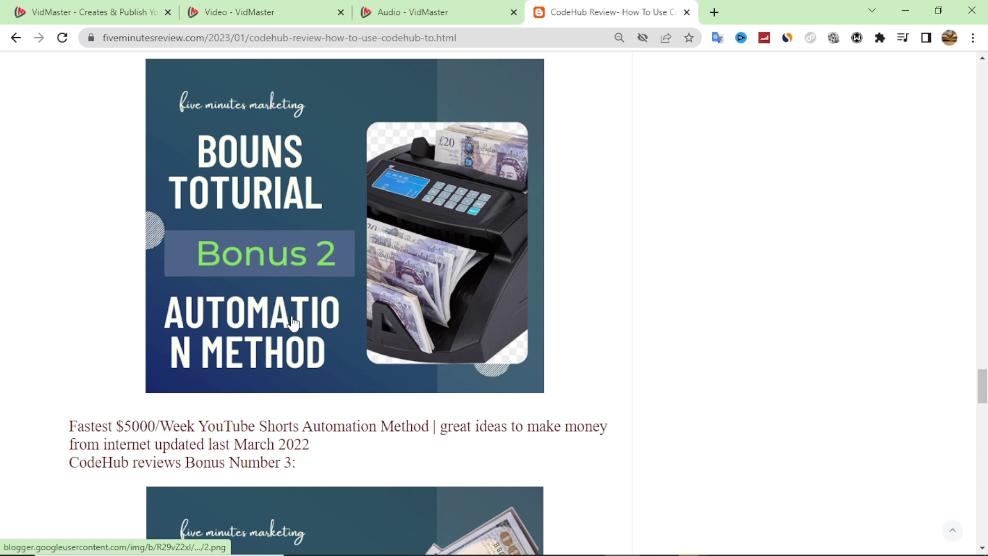
{"action": "scroll", "coordinate": [294, 323], "scroll_direction": "down", "scroll_amount": 5}
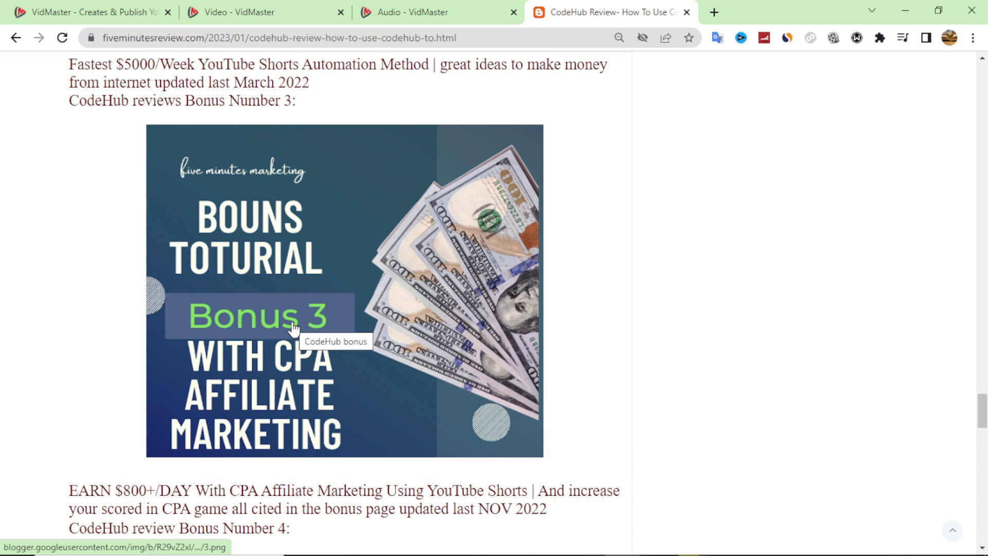
{"action": "scroll", "coordinate": [293, 328], "scroll_direction": "down", "scroll_amount": 6}
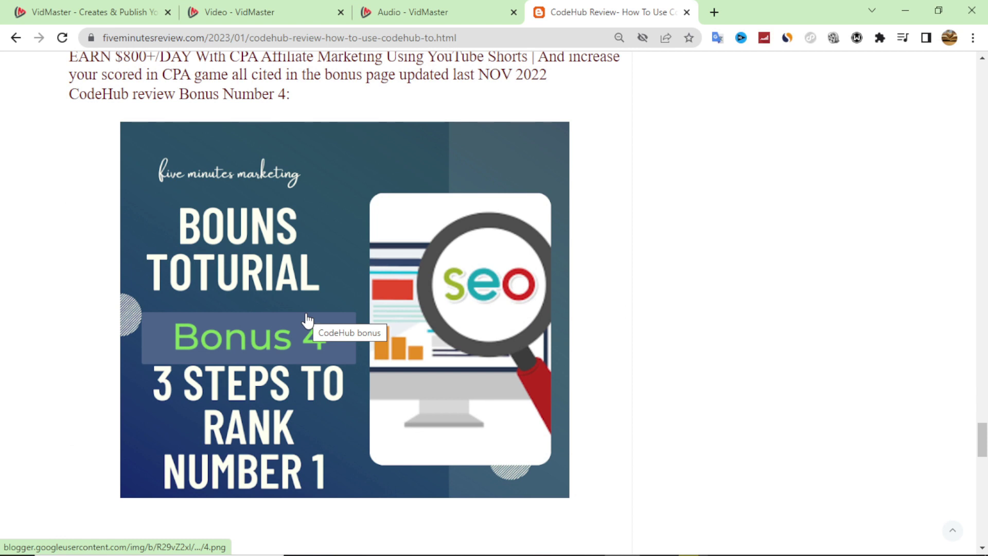
{"action": "scroll", "coordinate": [308, 319], "scroll_direction": "down", "scroll_amount": 7}
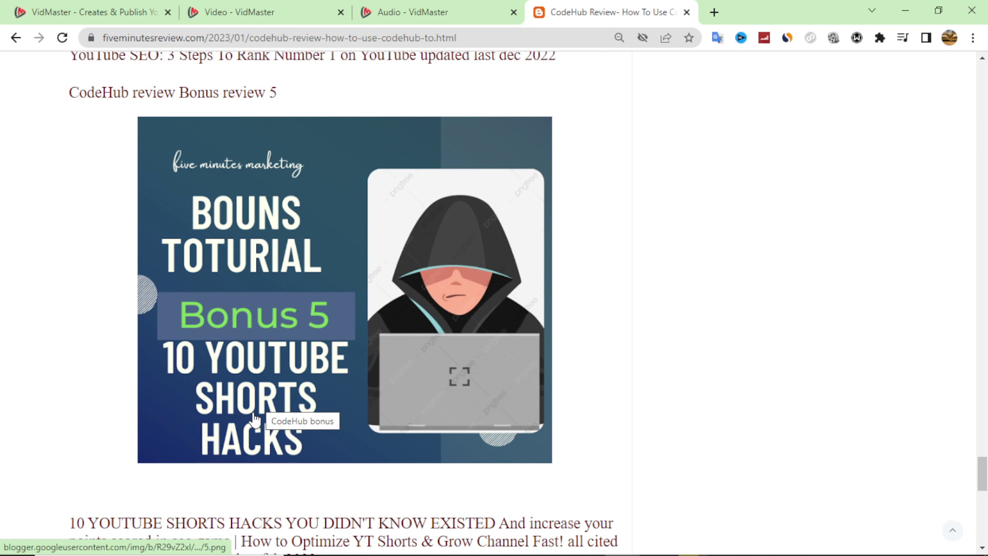
{"action": "left_click", "coordinate": [276, 7]}
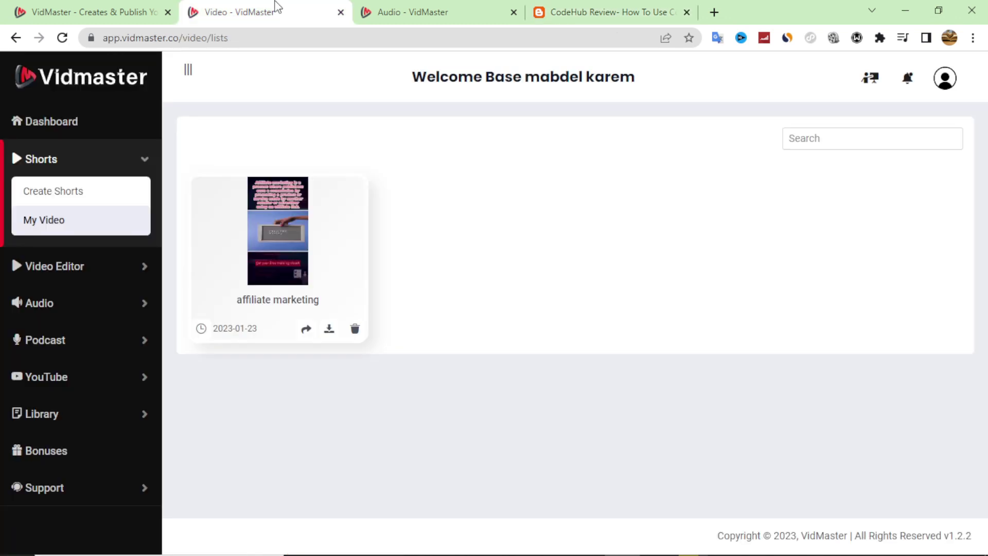